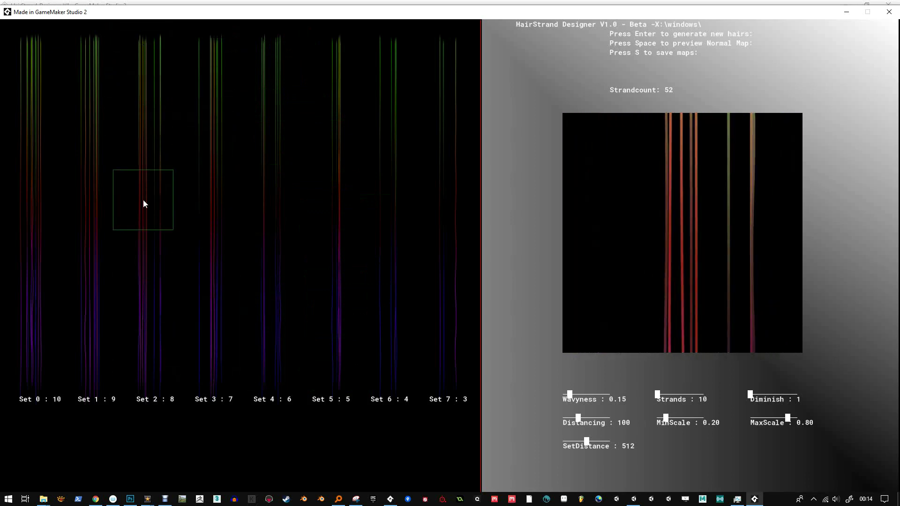
key("space")
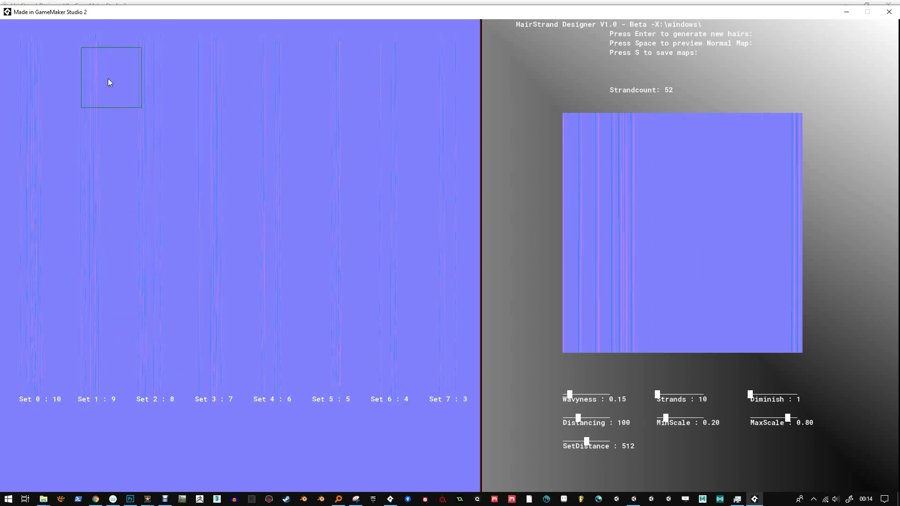
key("space")
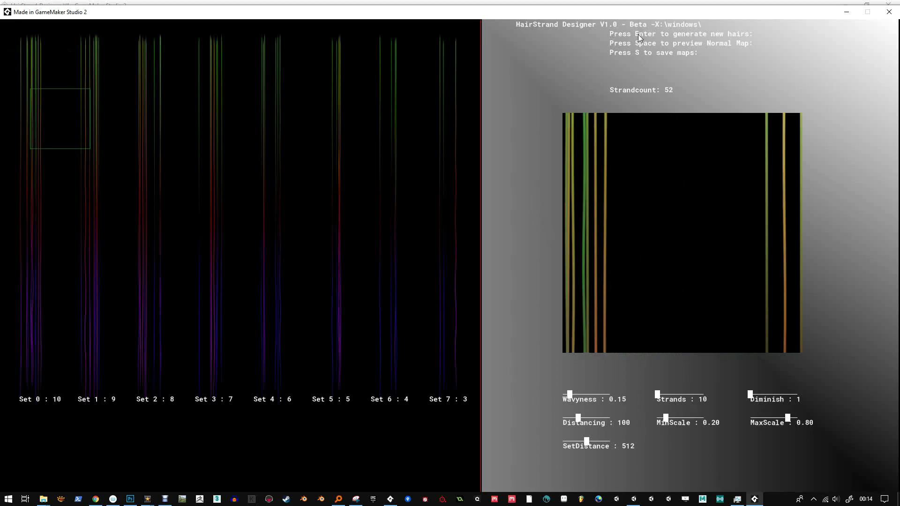
left_click(43, 122)
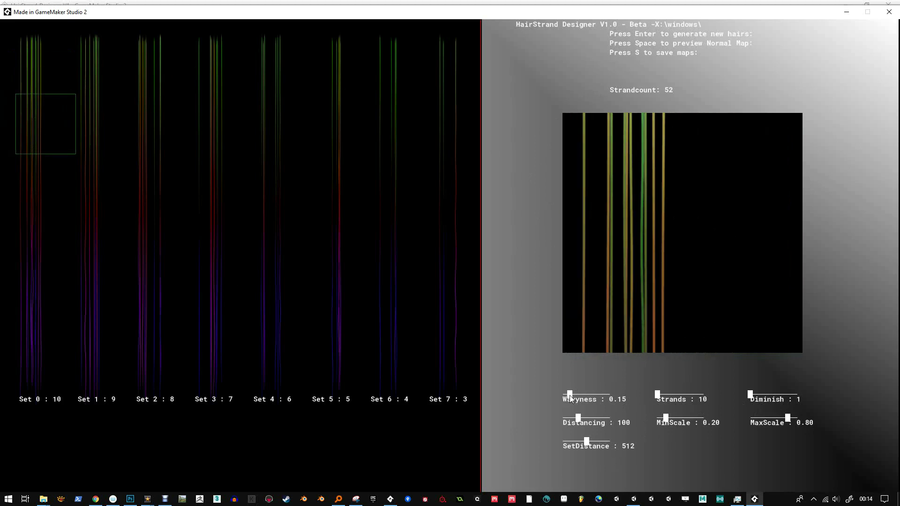
Step: Raise Wavyness in stages to 0.80, regenerating the hairs after each change
left_click_drag(571, 397, 575, 397)
key("Return")
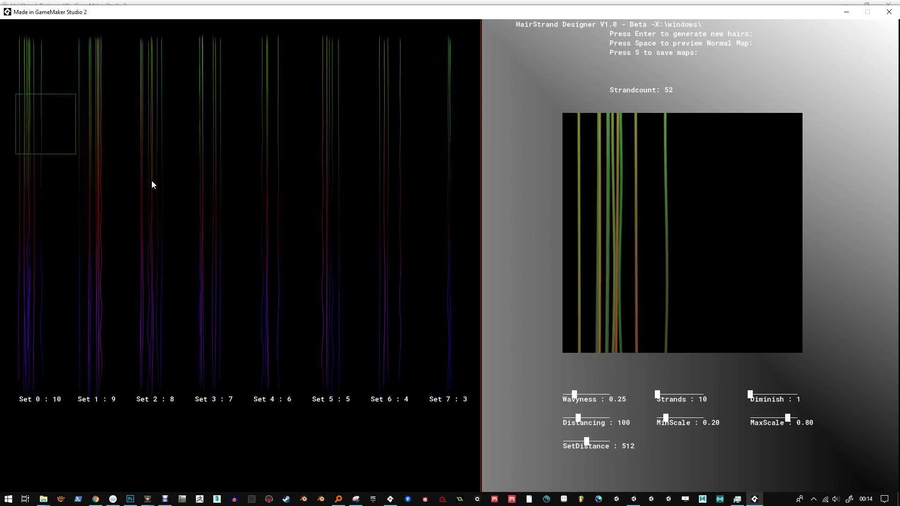
left_click_drag(62, 133, 86, 152)
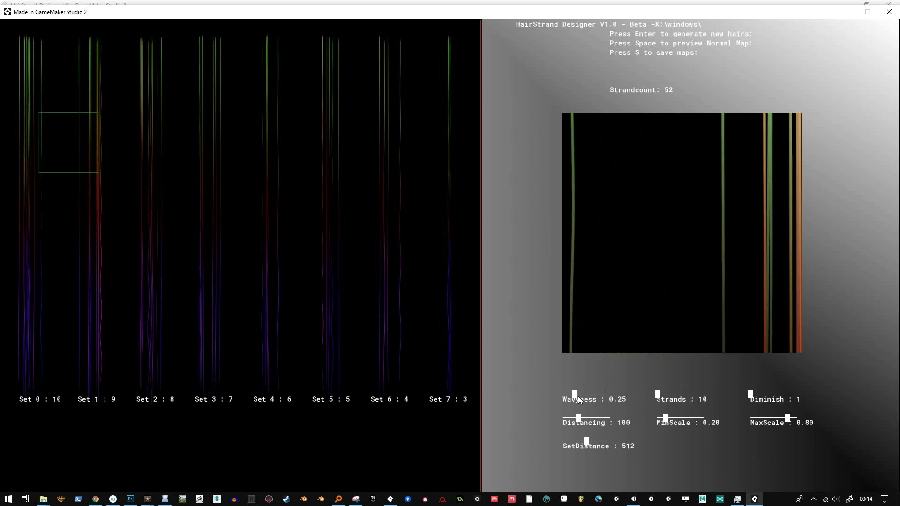
left_click_drag(575, 395, 587, 395)
key("Return")
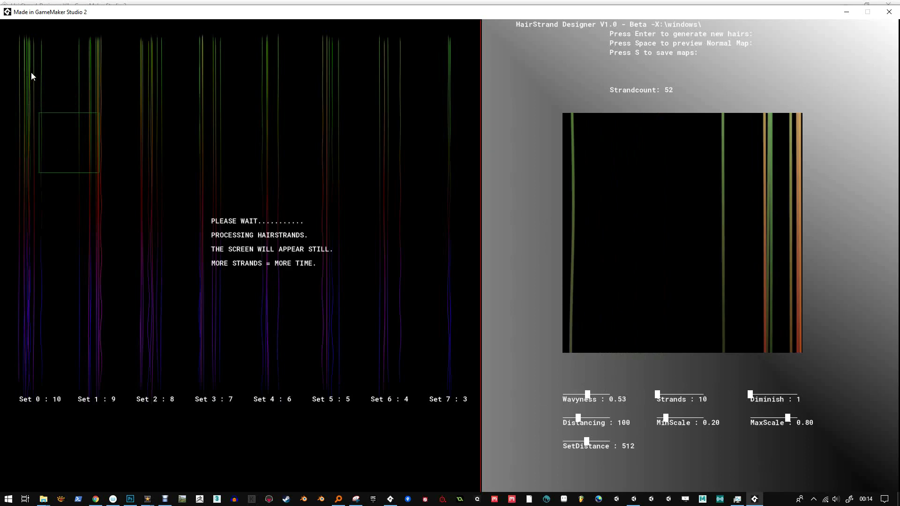
left_click_drag(92, 133, 100, 261)
key("Return")
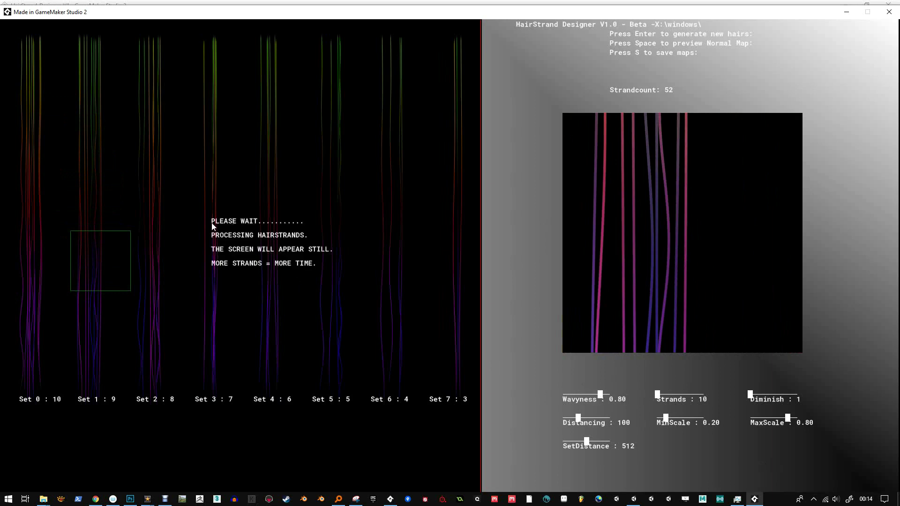
Step: Preview strands from Sets 5 and 6, then raise strands per set to 25 and regenerate
left_click(108, 265)
left_click_drag(108, 268, 370, 299)
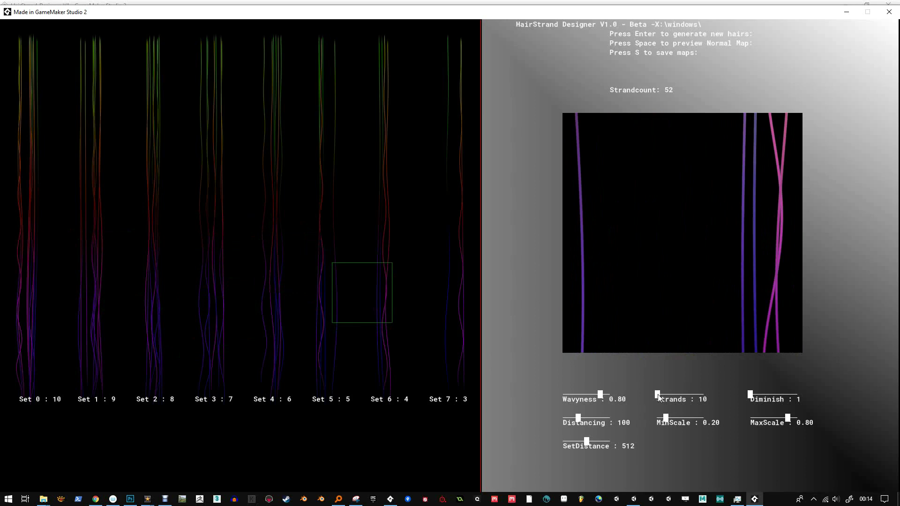
left_click_drag(658, 395, 659, 396)
left_click_drag(376, 367, 367, 302)
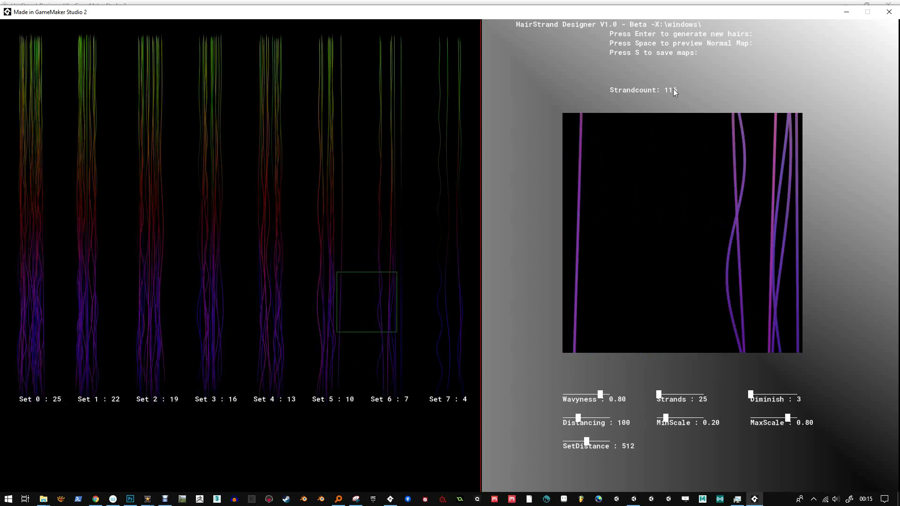
Step: Check the hair sets as a normal map, then lower Diminish to 2
left_click_drag(353, 361, 35, 118)
key("space")
key("space")
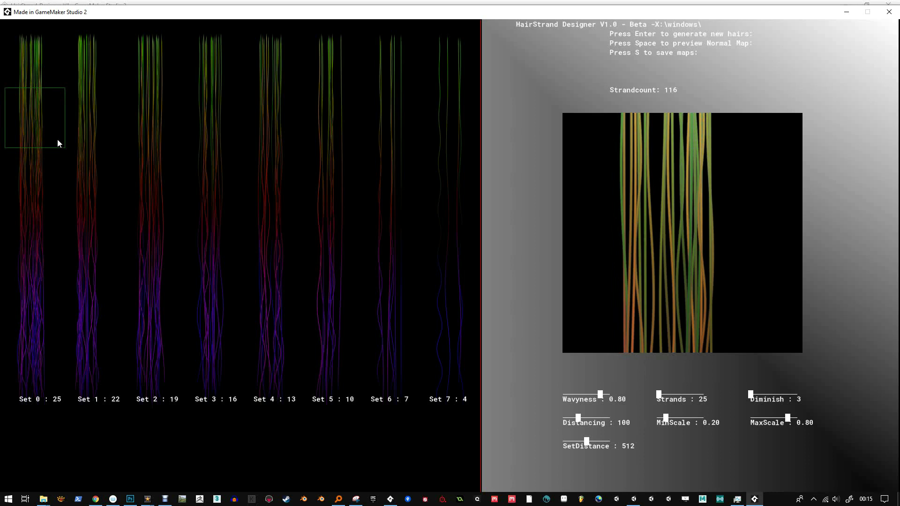
left_click_drag(56, 136, 83, 149)
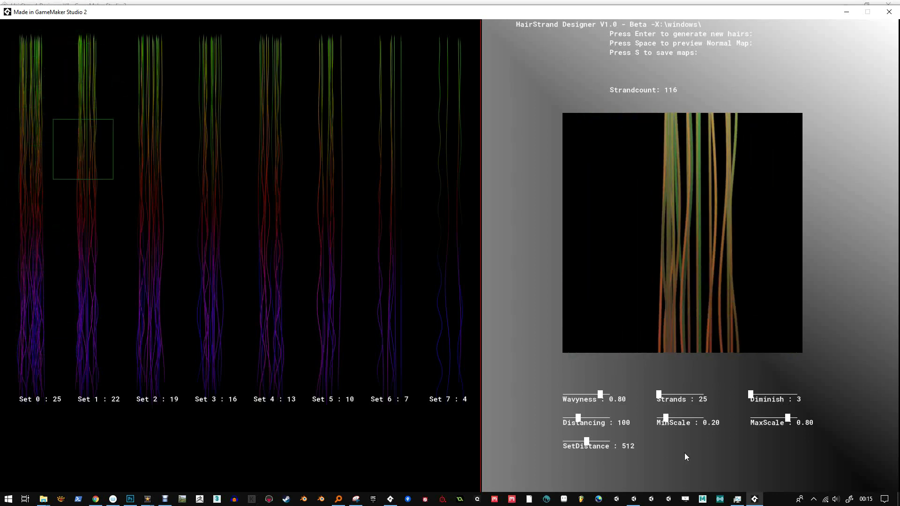
left_click(752, 394)
left_click_drag(753, 396, 750, 396)
Step: Move Distancing through 111, 45 and 81 to 96, regenerating the hair sheet
left_click_drag(579, 419, 581, 420)
key("space")
key("space")
key("Return")
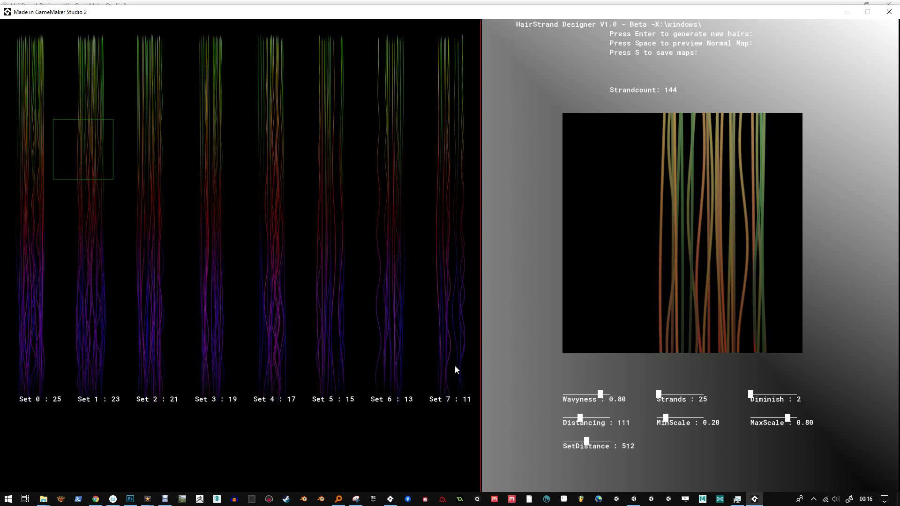
left_click_drag(580, 419, 570, 417)
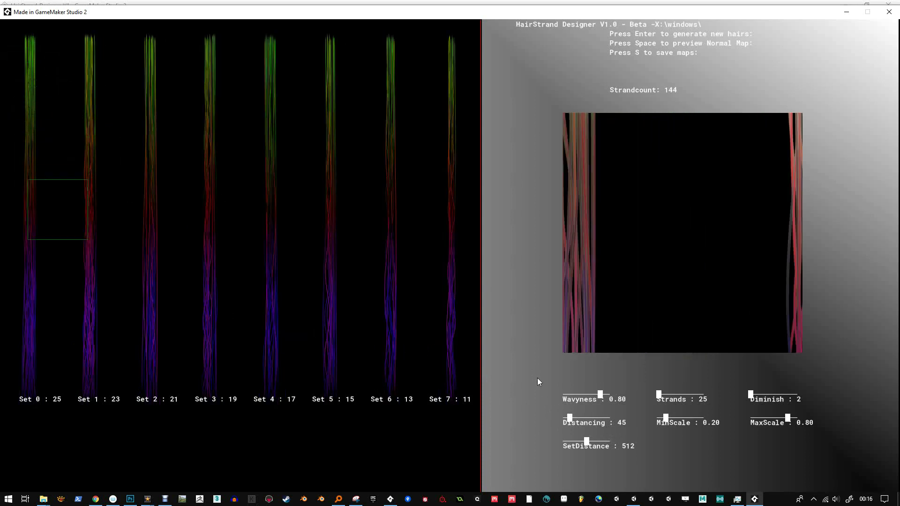
left_click(575, 419)
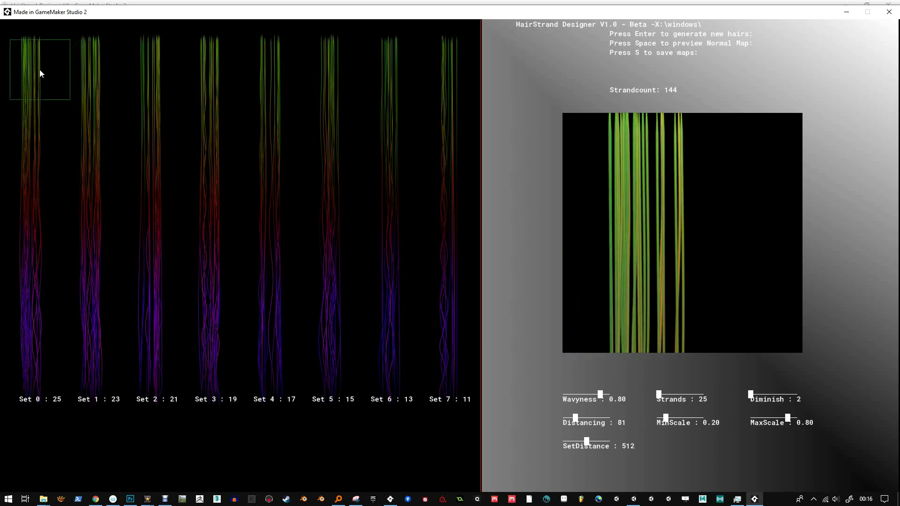
left_click_drag(575, 418, 578, 418)
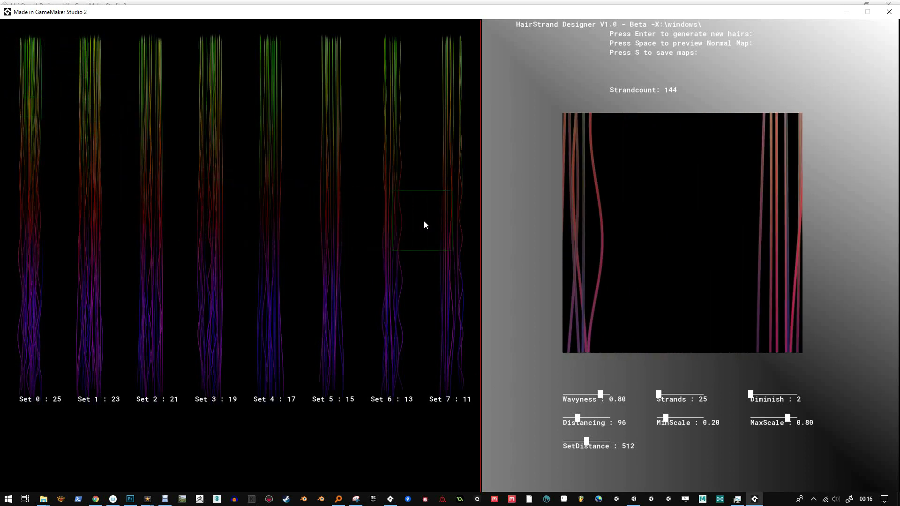
Step: Try Diminish values and raise strands per set through 45 and 60 to 85, regenerating
left_click_drag(751, 397, 751, 396)
left_click_drag(659, 397, 661, 397)
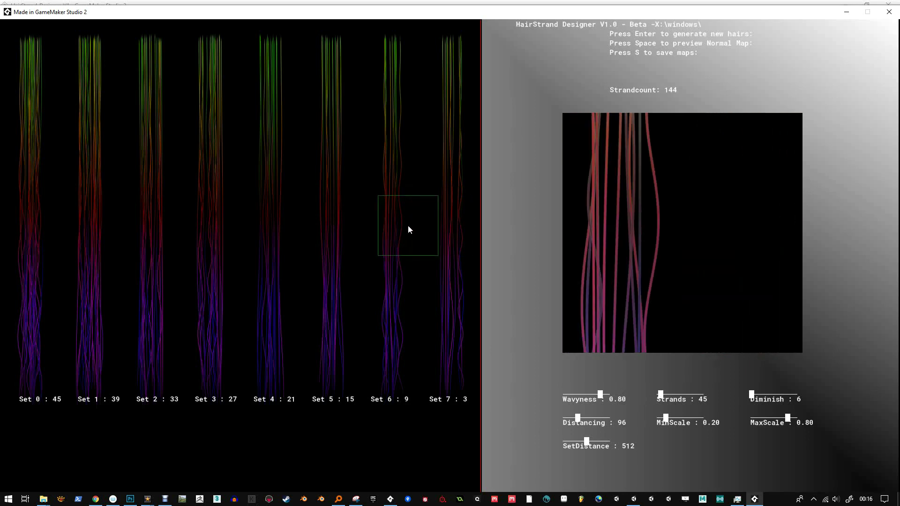
key("Return")
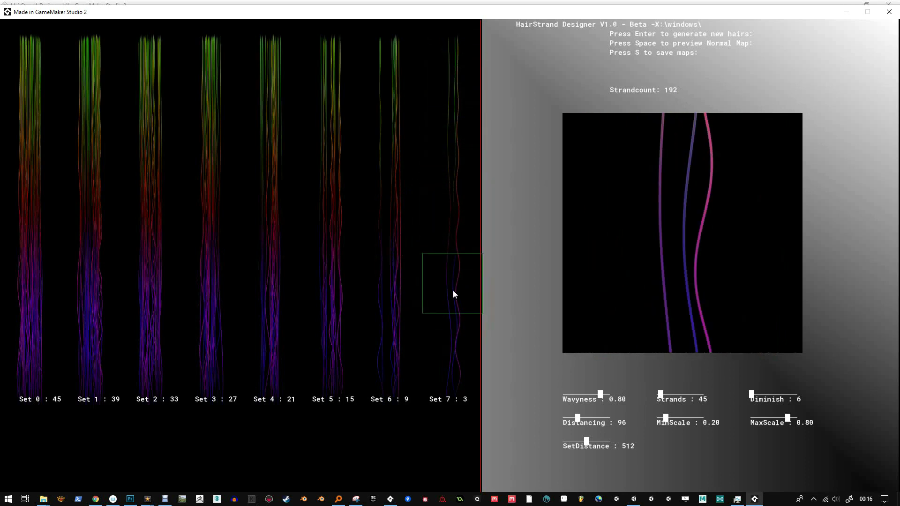
left_click(753, 396)
left_click_drag(752, 396, 751, 398)
left_click_drag(661, 396, 665, 398)
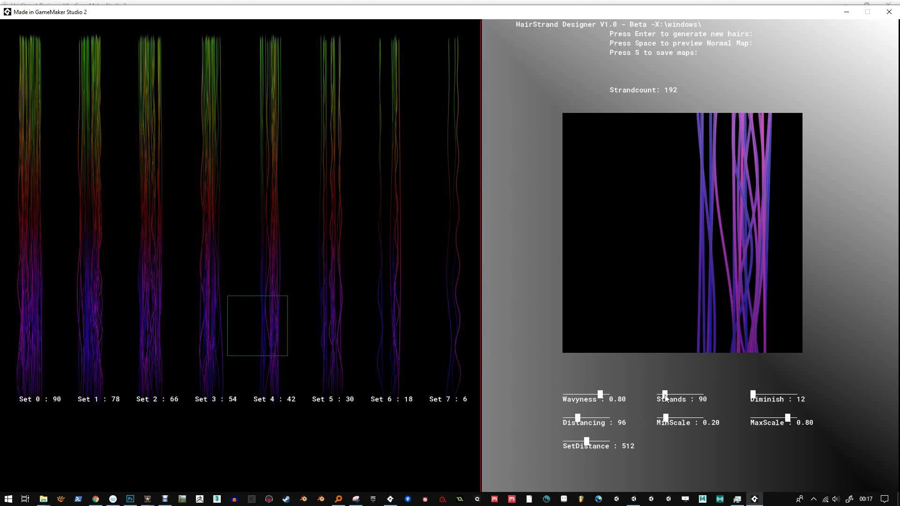
left_click_drag(665, 398, 665, 398)
key("Return")
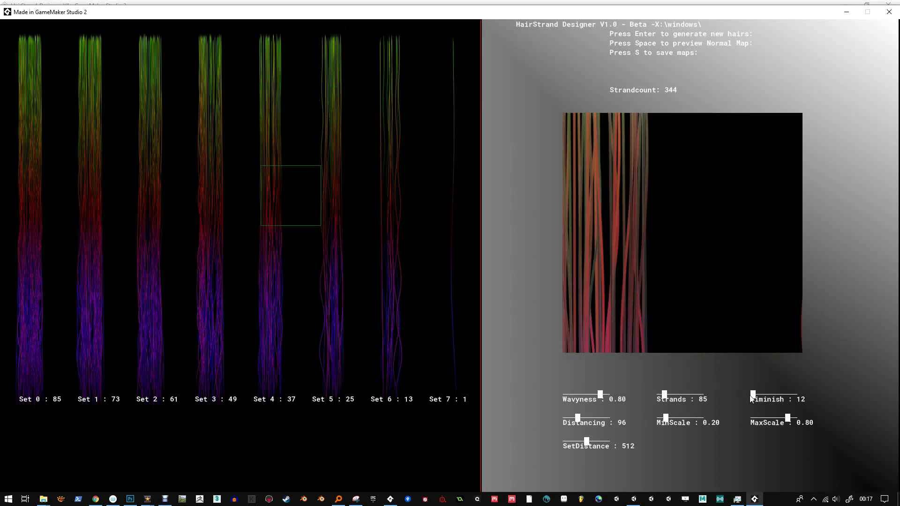
Step: Set Diminish to 14 and widen SetDistance to 590, regenerating after each
left_click_drag(752, 397, 754, 397)
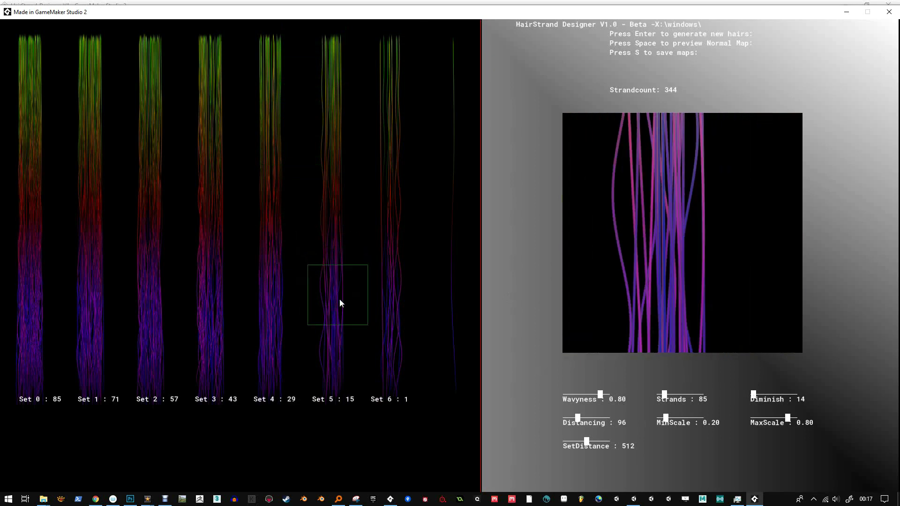
key("Return")
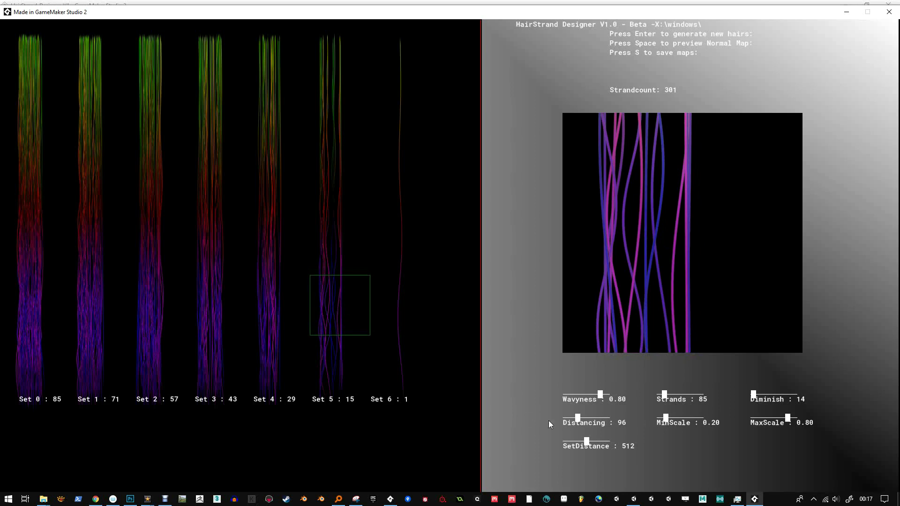
left_click(588, 444)
key("Return")
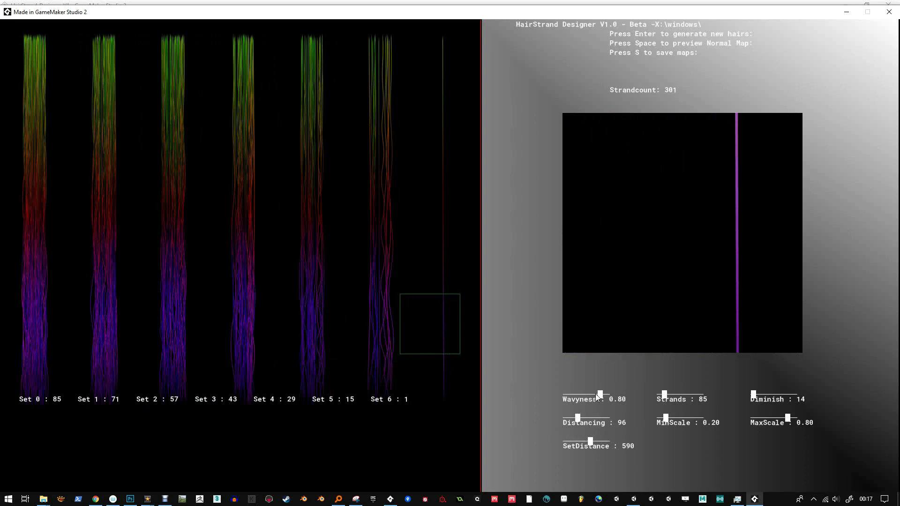
Step: Set Wavyness to 0.81 and regenerate the 301-strand sheet
left_click_drag(600, 397, 601, 396)
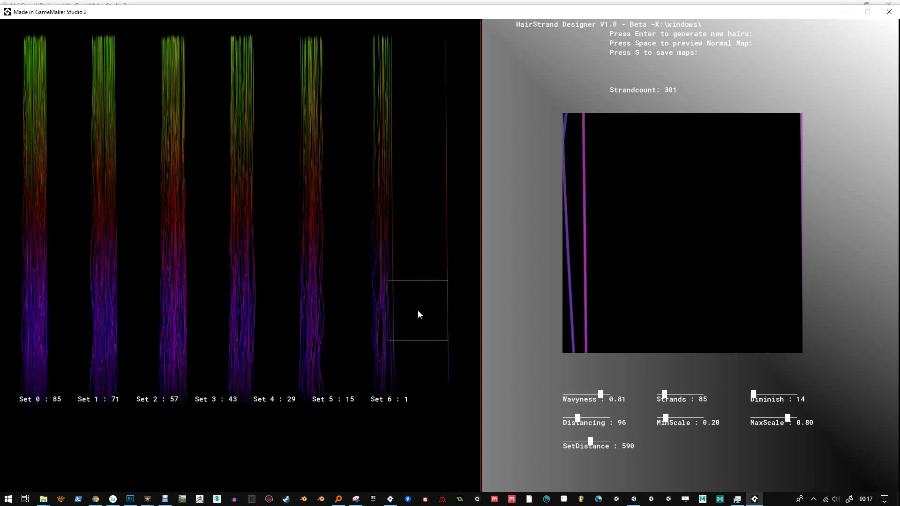
key("Return")
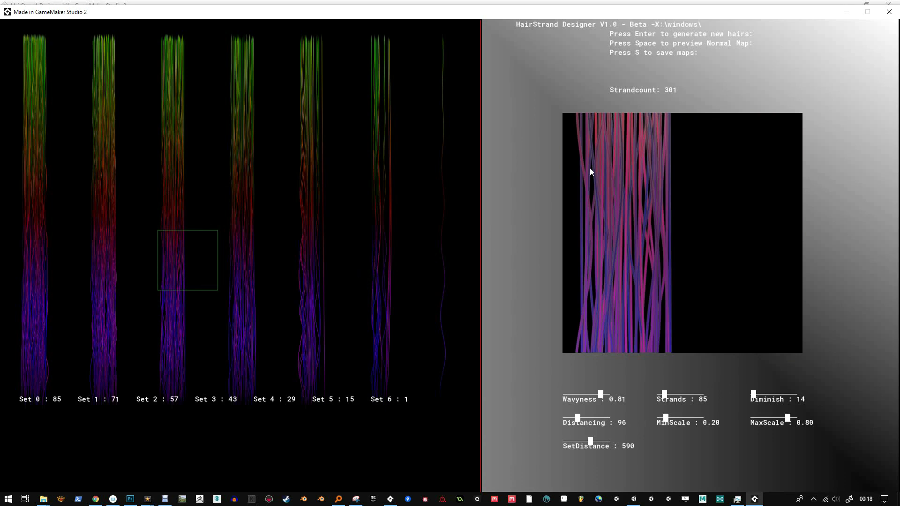
Step: Save the hair maps, then move the preview to a lower part of Set 2
key("s")
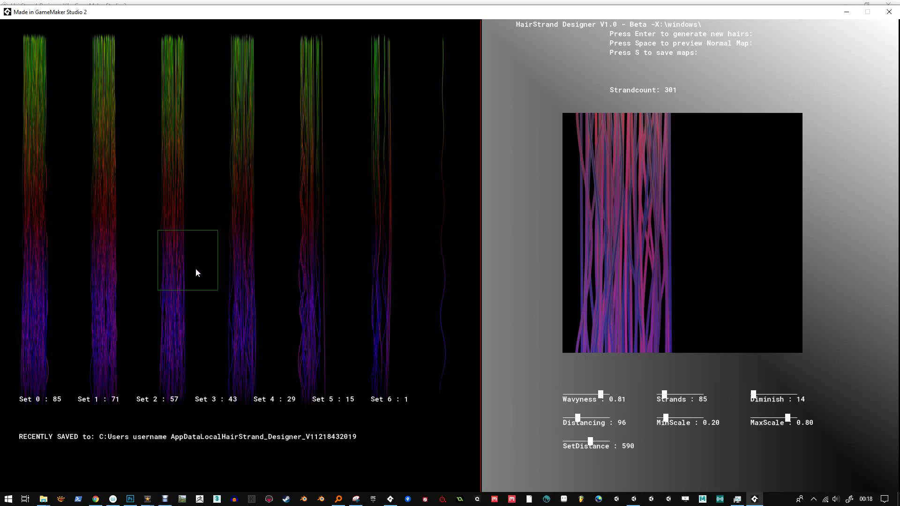
left_click(189, 287)
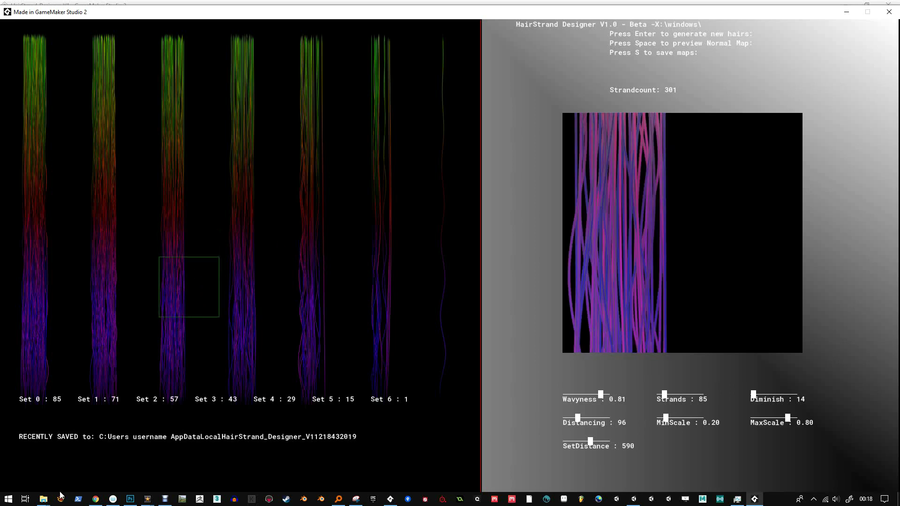
Step: Bring the folder window forward and go to %appdata% via the address bar
mouse_move(43, 499)
mouse_move(196, 481)
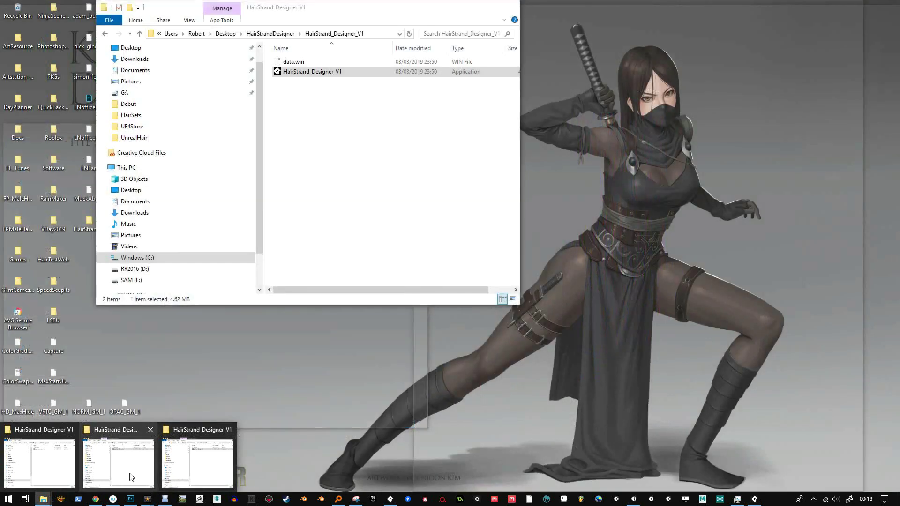
mouse_move(53, 477)
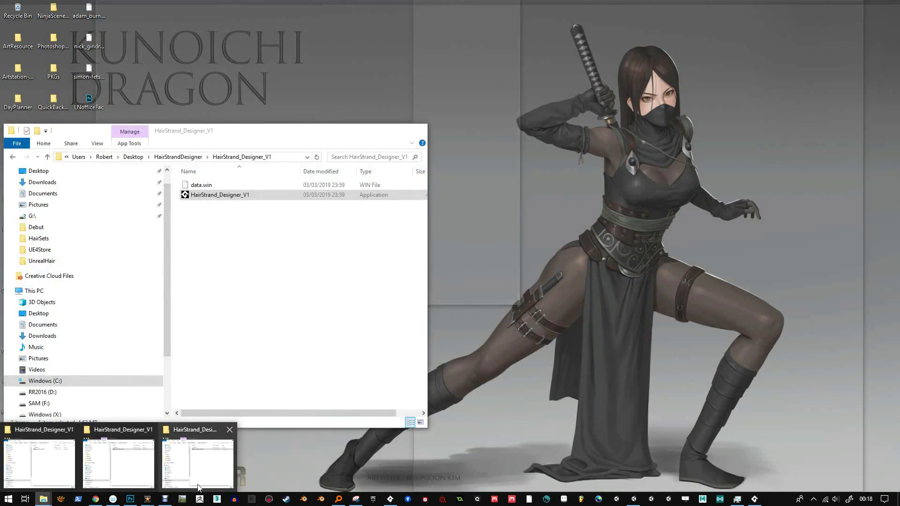
left_click(198, 485)
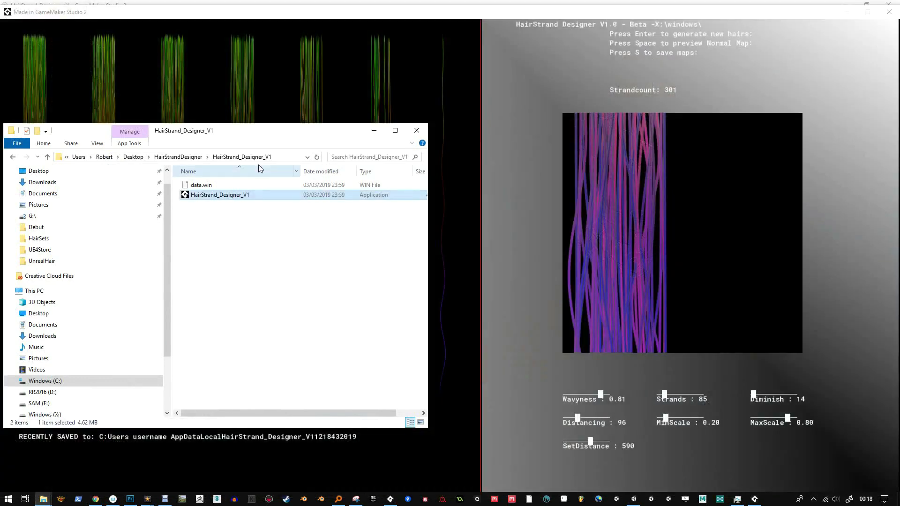
left_click(280, 157)
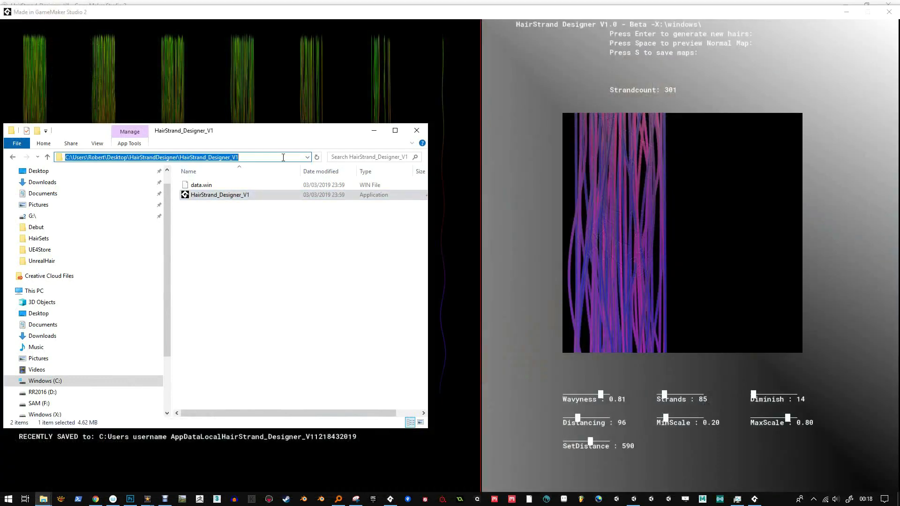
type("%appdata")
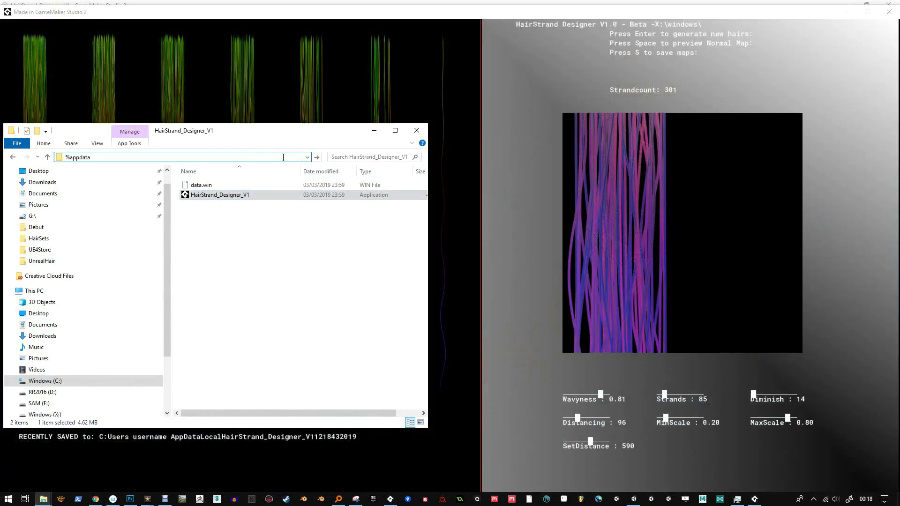
type("%")
key("Return")
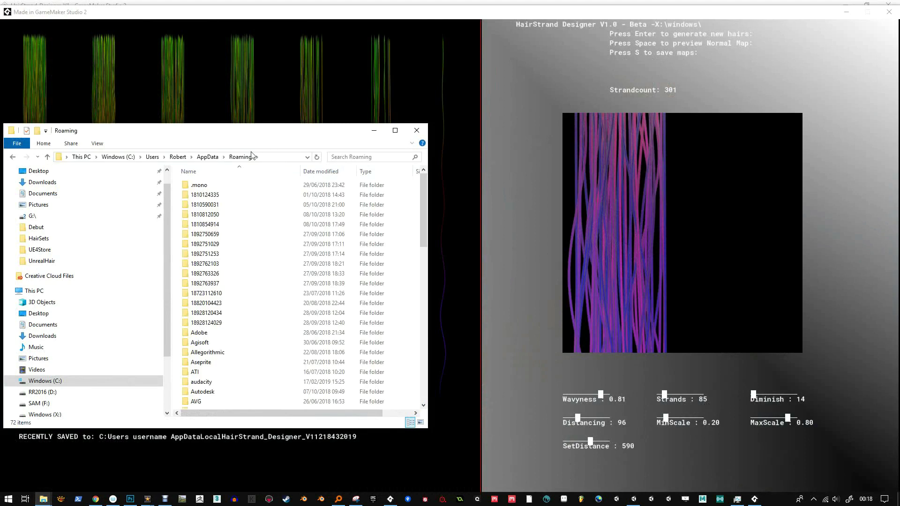
left_click(173, 158)
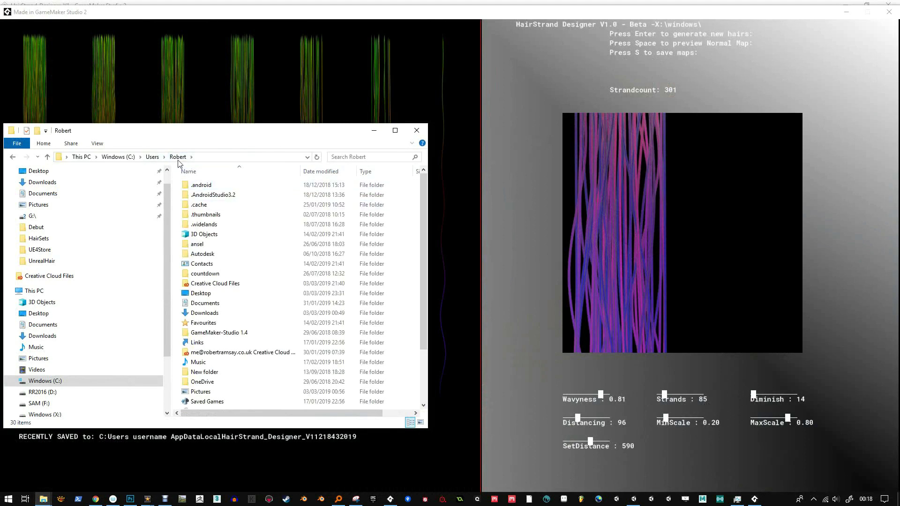
left_click(215, 158)
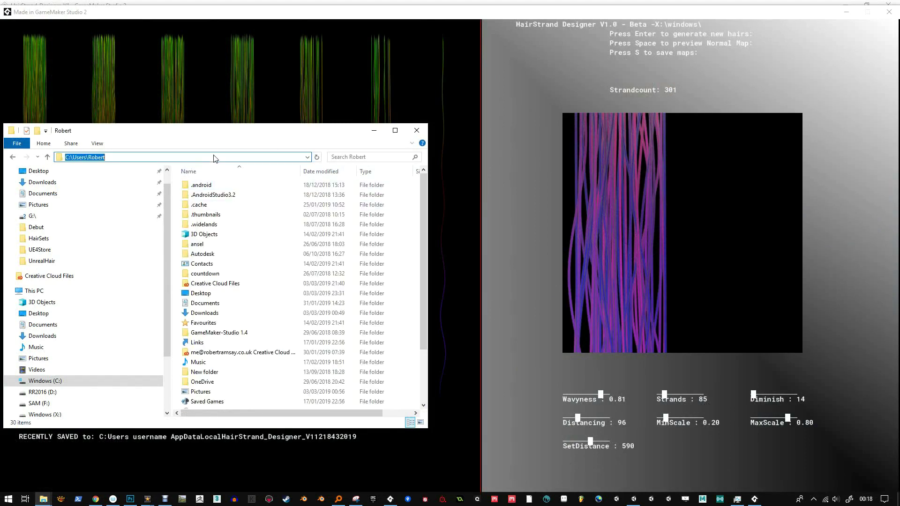
type("%appdata%")
key("Return")
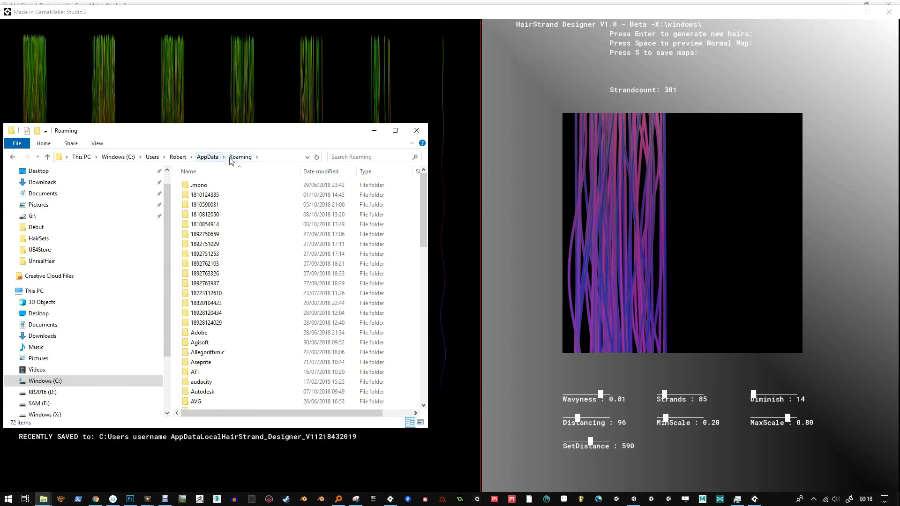
Step: Open AppData\Local\HairStrand_Designer_V1 and sort files newest first by Date modified
left_click(214, 160)
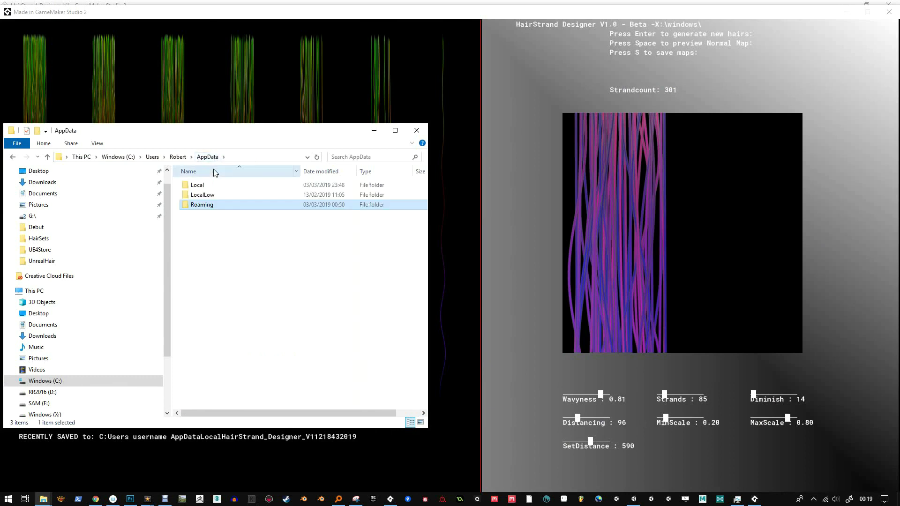
double_click(206, 187)
scroll(275, 339, "down", 10)
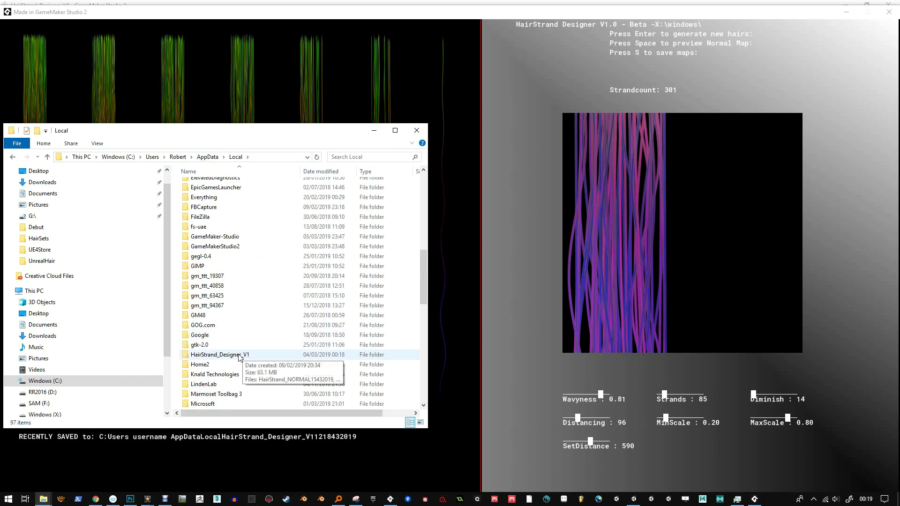
double_click(274, 355)
scroll(271, 206, "down", 8)
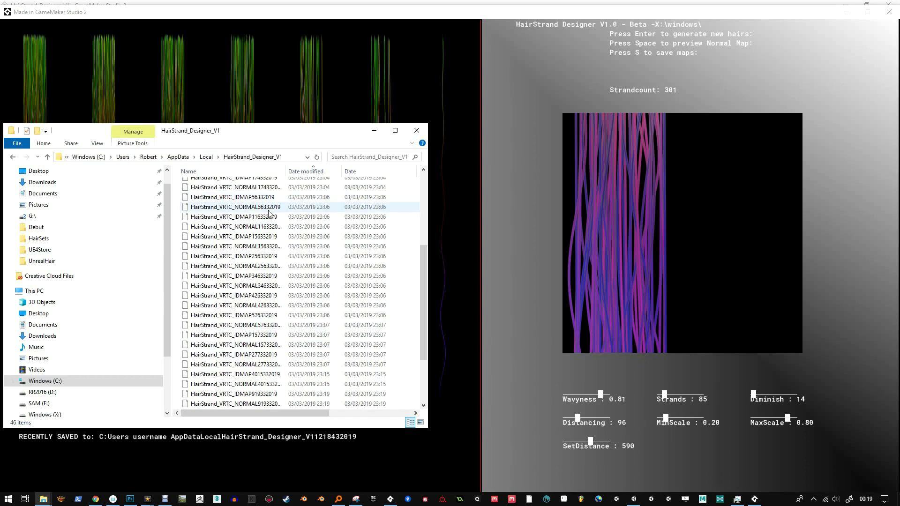
scroll(283, 261, "up", 8)
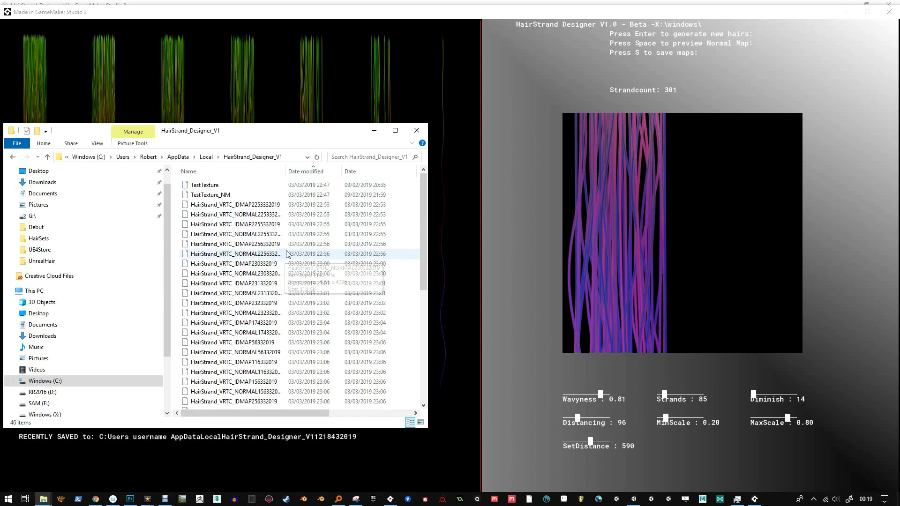
left_click(321, 174)
left_click(321, 175)
left_click(321, 172)
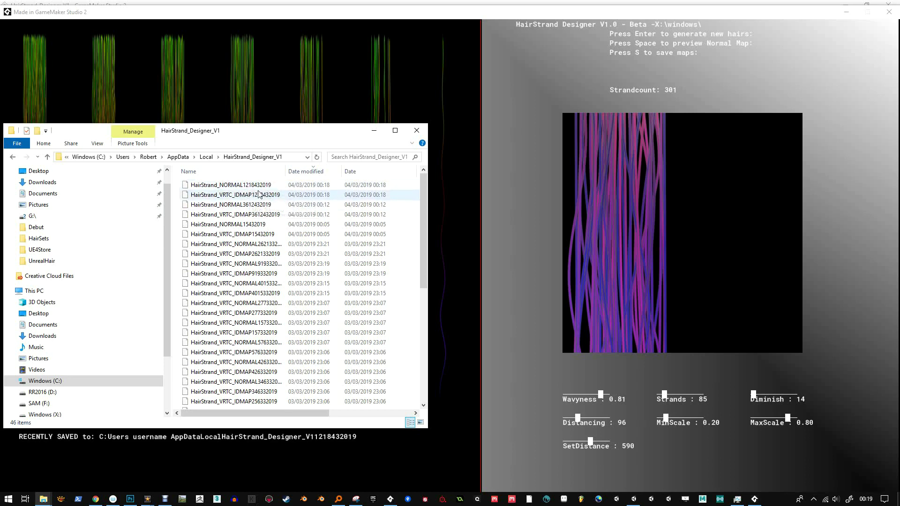
Step: Open the newest HairStrand_VRTC_IDMAP1218432019.png with Adobe Photoshop
left_click(247, 196)
right_click(249, 197)
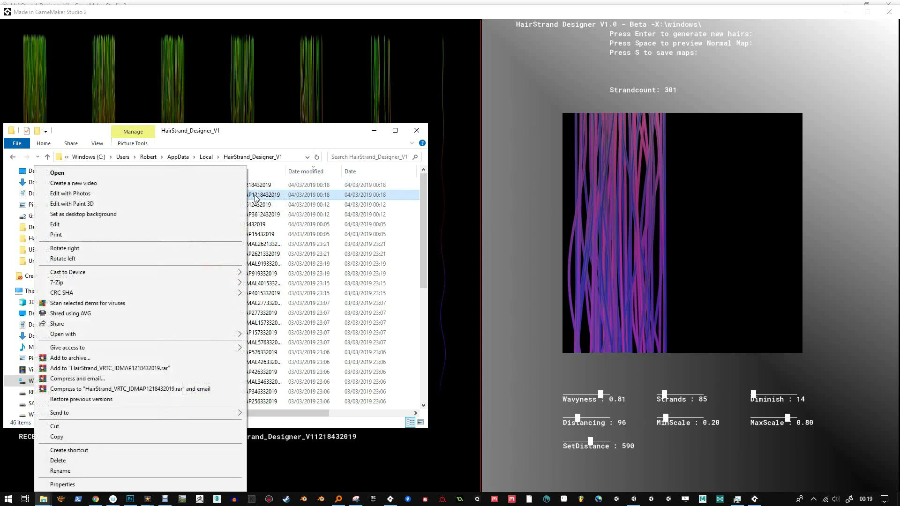
mouse_move(168, 334)
left_click(276, 335)
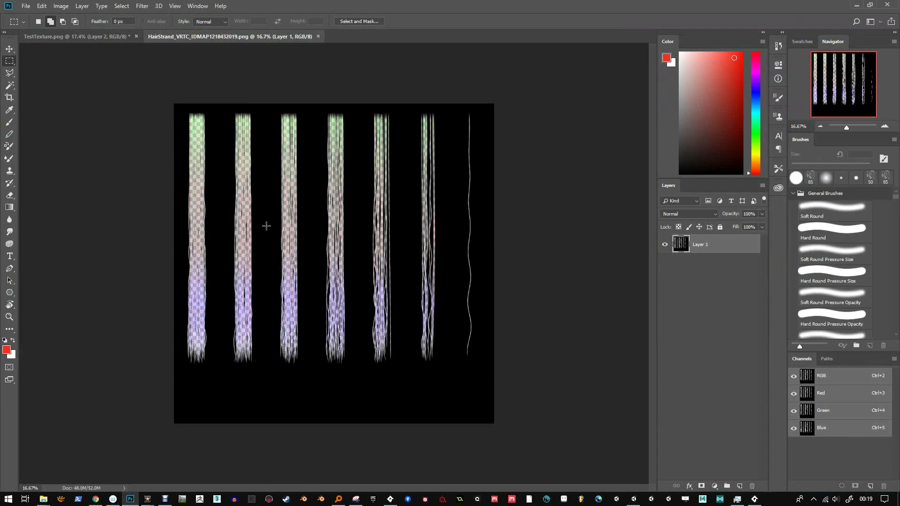
Step: Add a layer mask from Layer 1's transparency and view the mask on its own
left_click(64, 8)
mouse_move(81, 7)
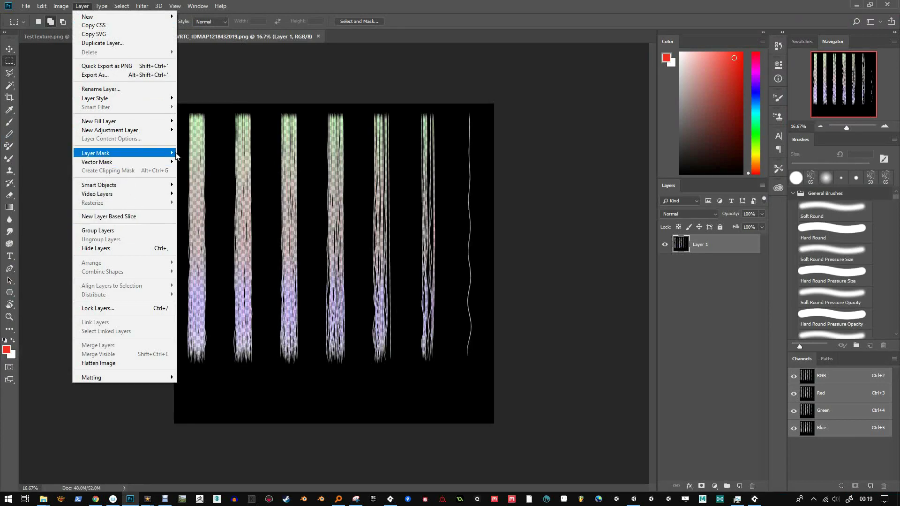
mouse_move(177, 155)
left_click(208, 189)
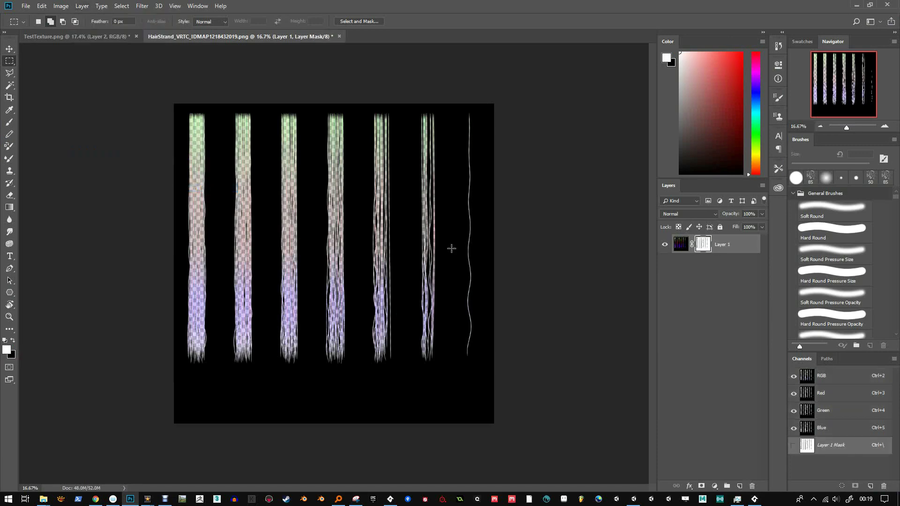
left_click(703, 245, "alt")
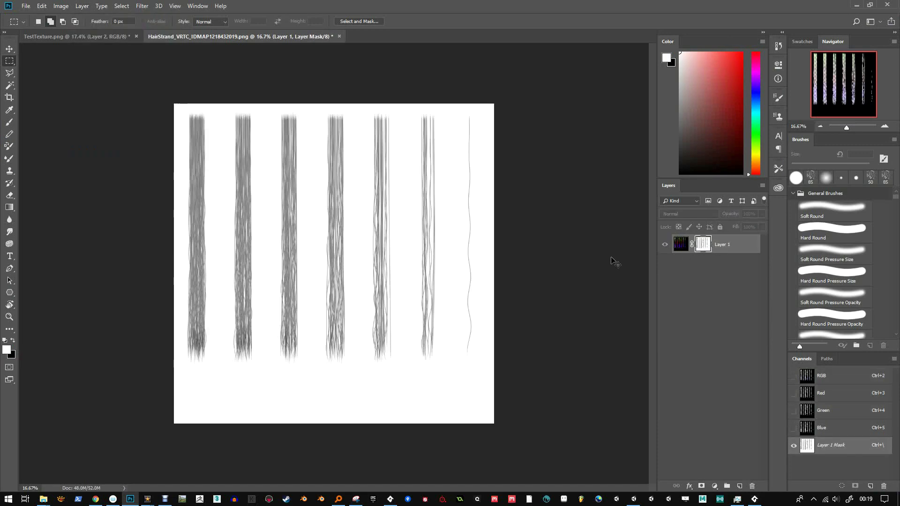
key("ctrl+BackSpace")
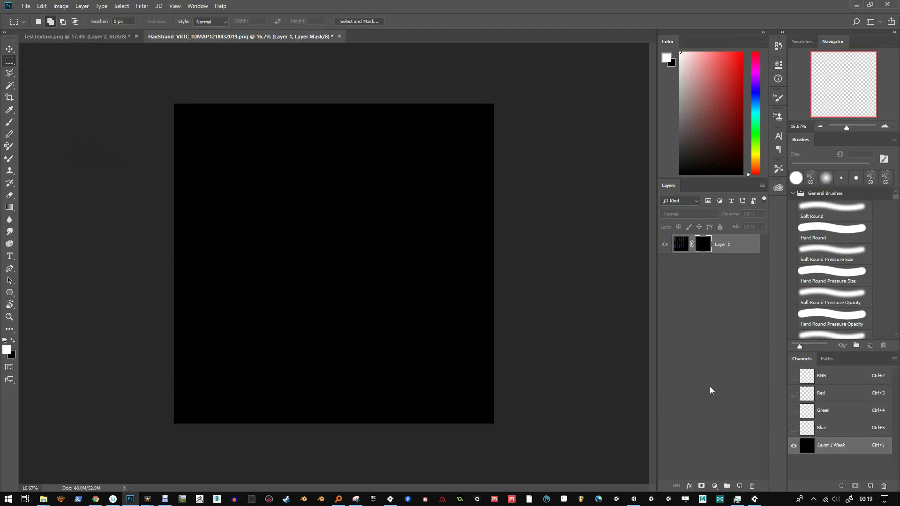
key("ctrl+z")
key("ctrl+shift+z")
Step: Paste the mask strands into a new Layer 2 and invert them to white on black
left_click(740, 486)
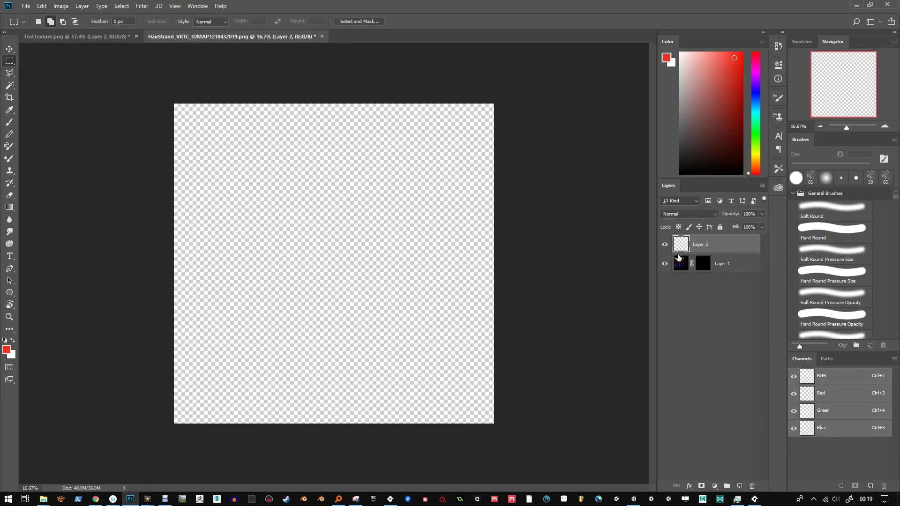
key("ctrl+v")
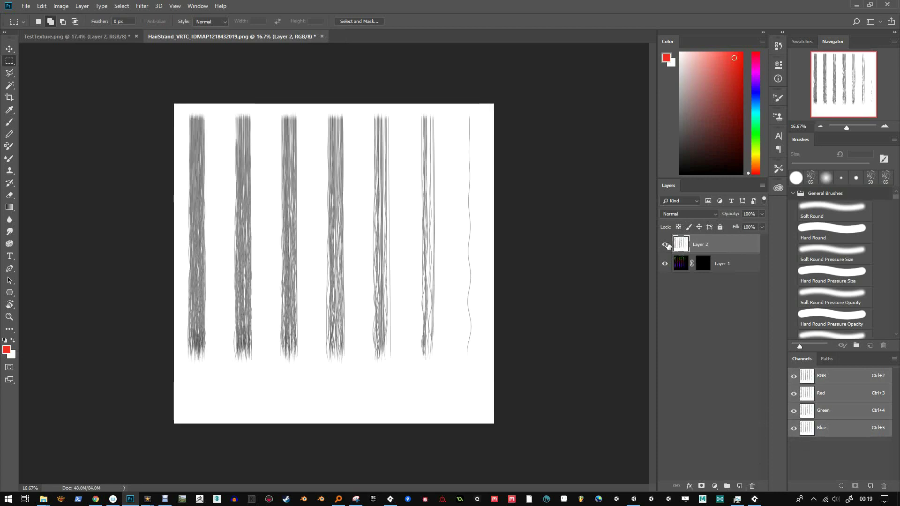
key("ctrl+i")
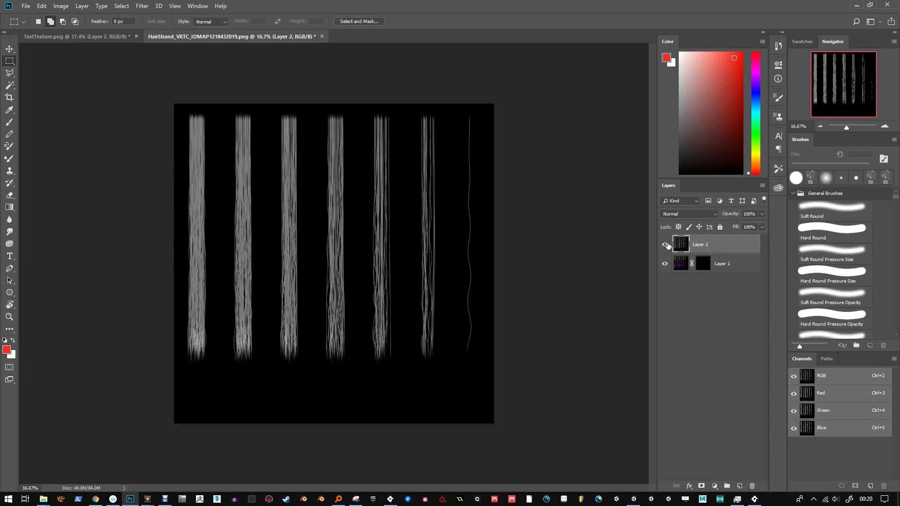
key("ctrl+l")
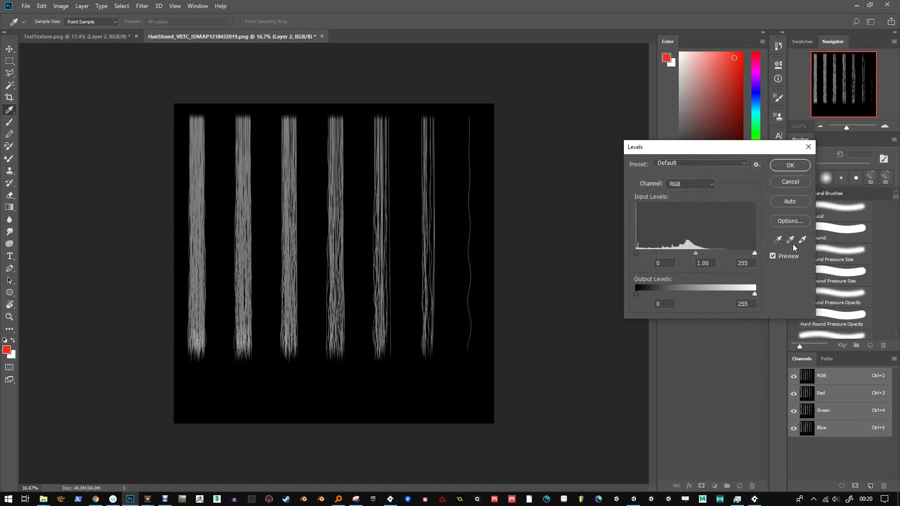
Step: Brighten the strands with two Levels passes, white input at 153 then 185
left_click_drag(755, 253, 708, 253)
left_click(790, 166)
left_click_drag(847, 127, 851, 131)
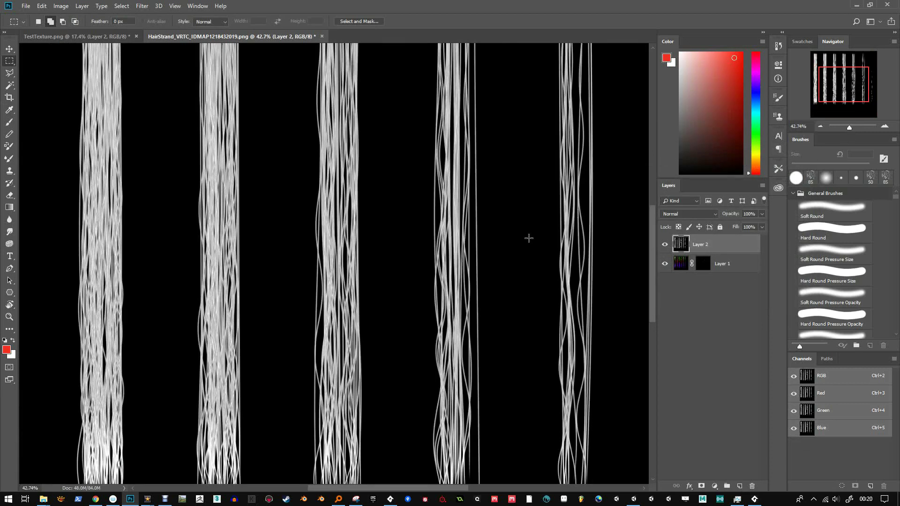
key("ctrl+l")
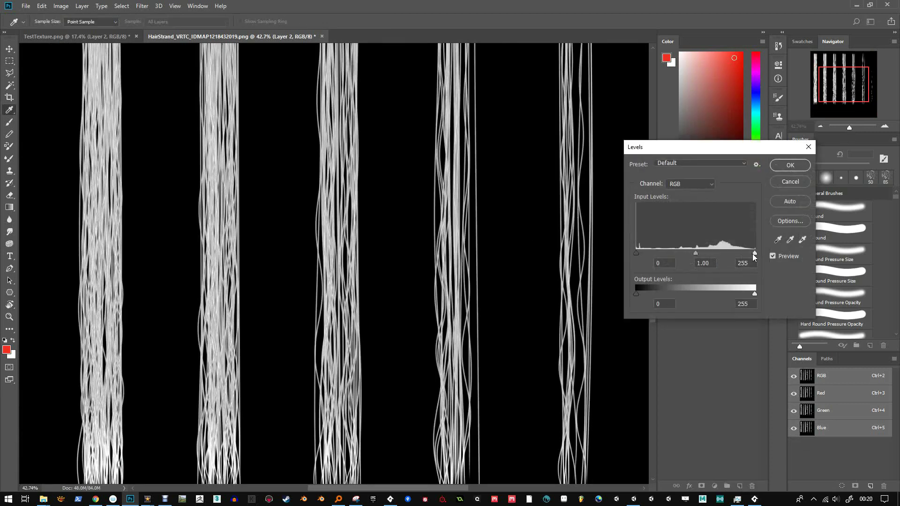
left_click_drag(753, 254, 722, 254)
left_click(791, 165)
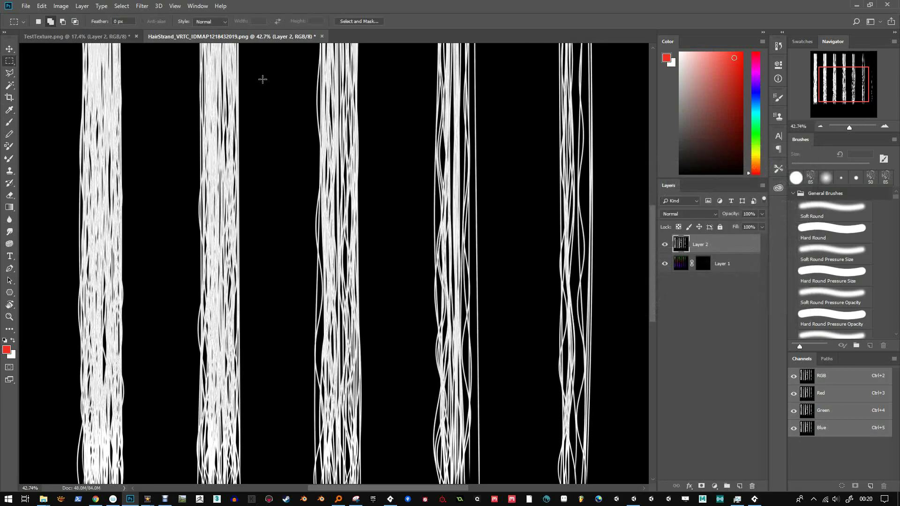
Step: Apply Oil Paint with Stylization 3, Cleanliness 3 and Scale 3, then zoom in
left_click(142, 7)
mouse_move(157, 192)
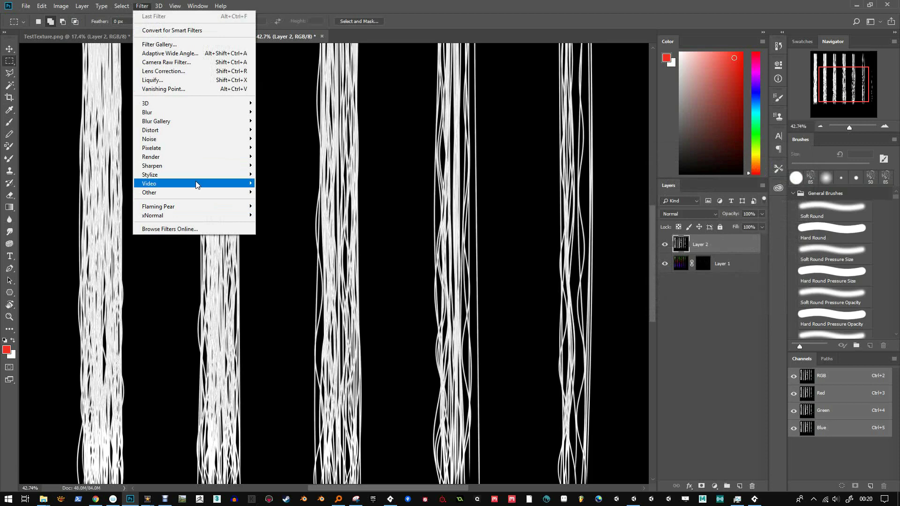
mouse_move(200, 177)
left_click(276, 210)
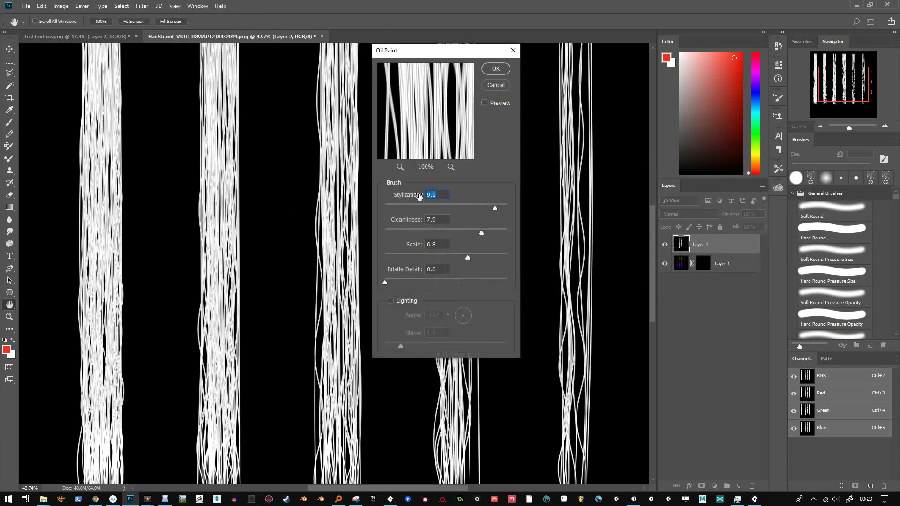
type("3")
key("Tab")
type("3")
key("Tab")
type("3")
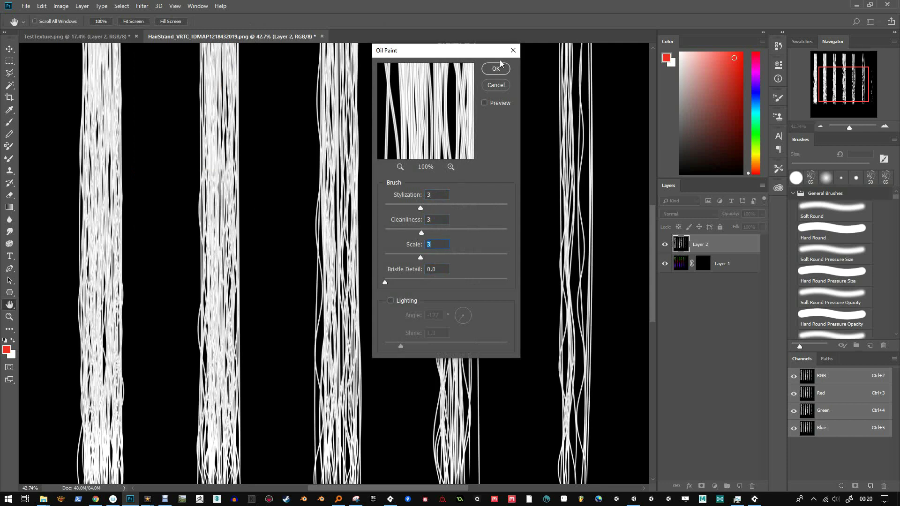
left_click(497, 68)
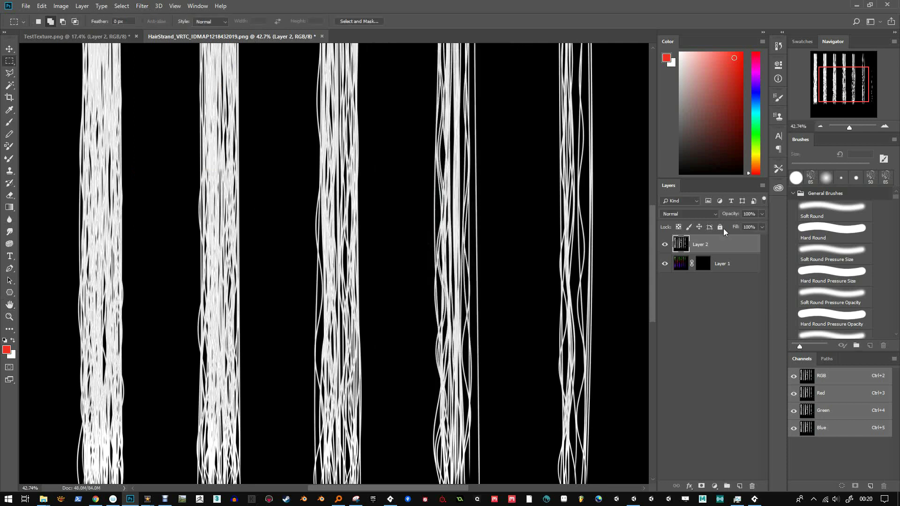
left_click_drag(851, 129, 856, 129)
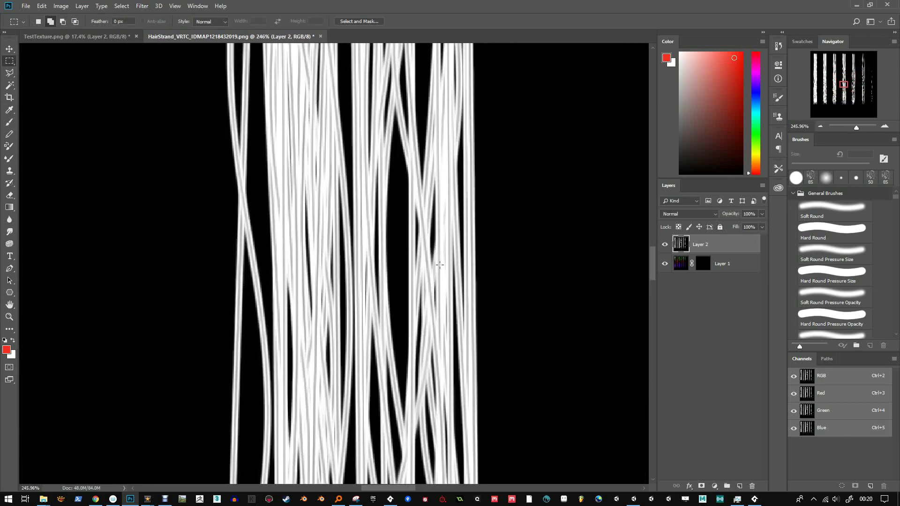
Step: Hide Layer 2 and delete Layer 1's mask without applying it
left_click(847, 127)
left_click(680, 263)
left_click(665, 245)
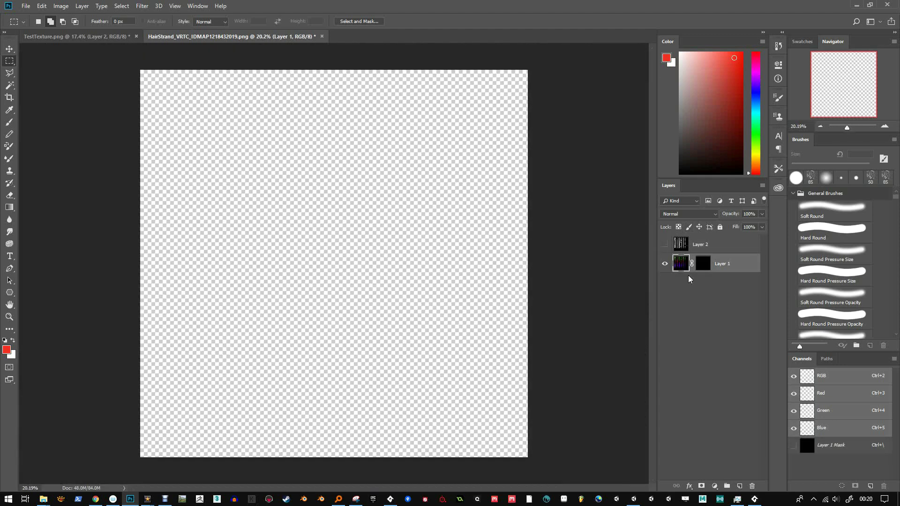
left_click_drag(703, 265, 753, 486)
left_click(488, 189)
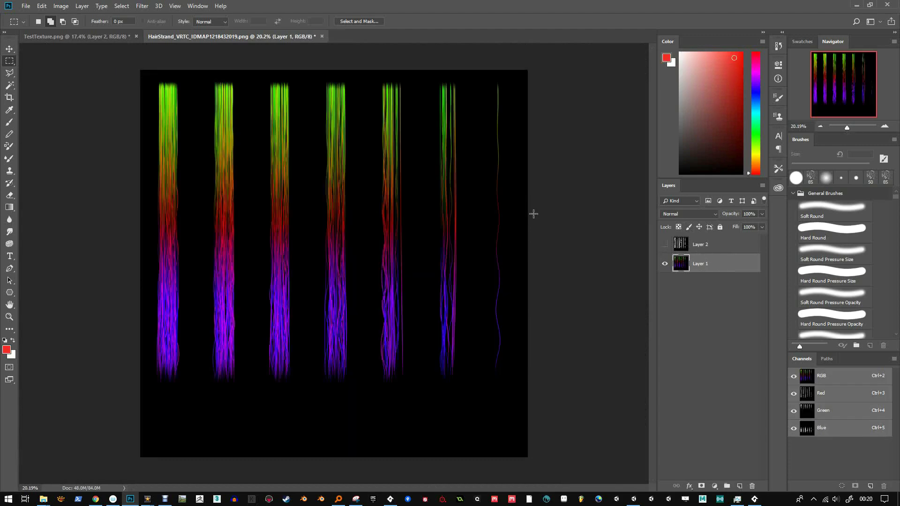
Step: Rerun the last filter on Layer 1's coloured strands, then select and show Layer 2
left_click_drag(847, 127, 860, 126)
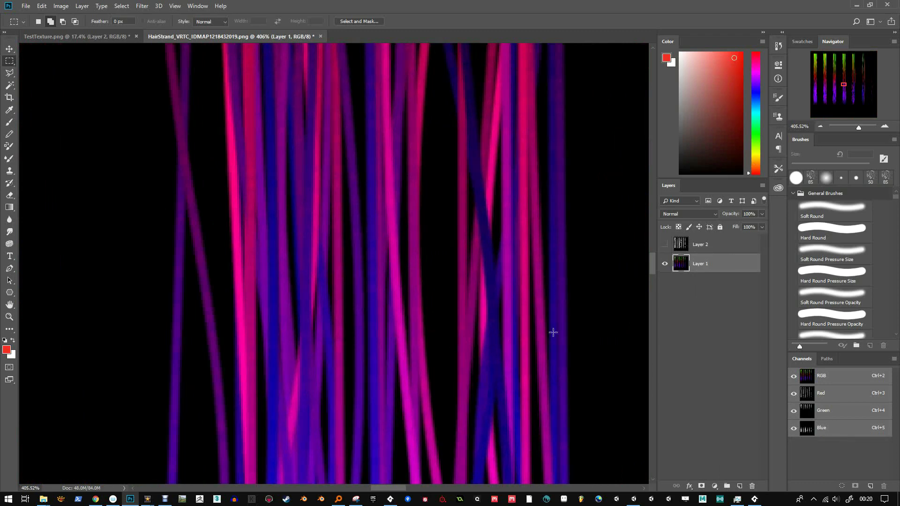
left_click_drag(509, 368, 336, 333)
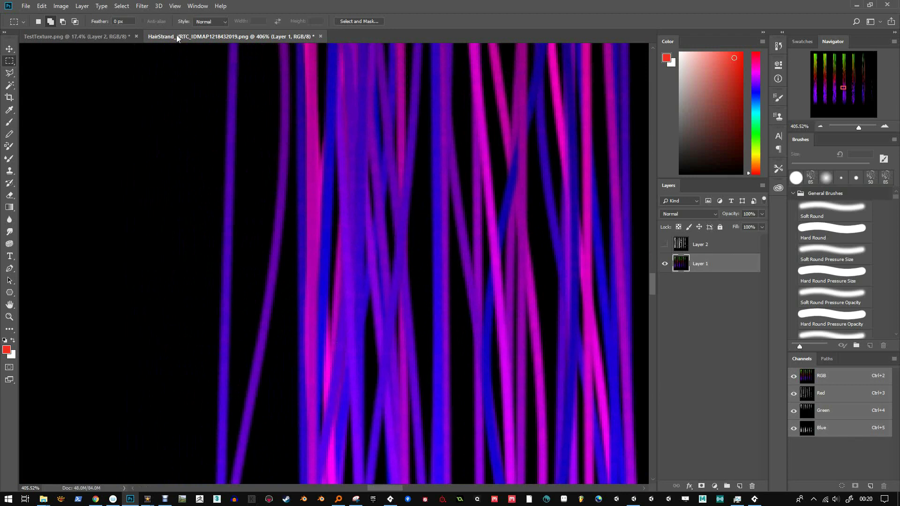
left_click(142, 5)
left_click(164, 15)
left_click(682, 247)
left_click(665, 244)
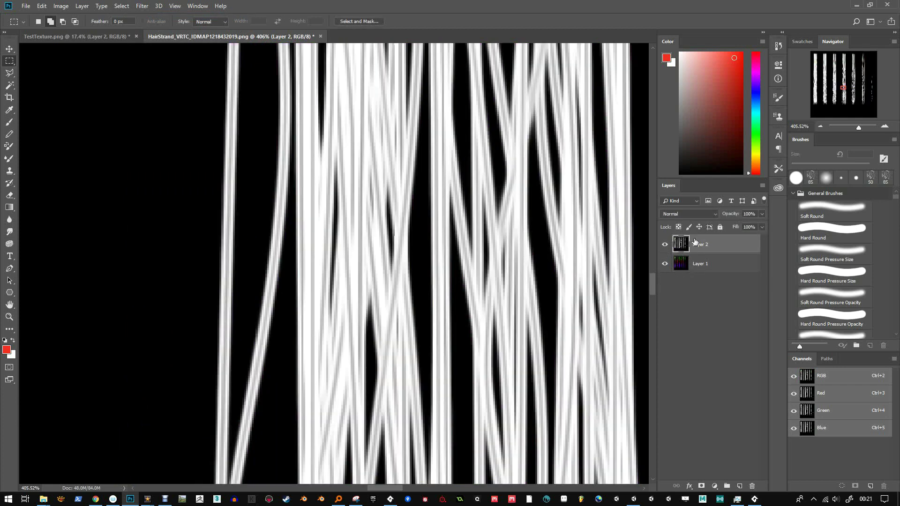
Step: Try Multiply blending on Layer 2 and toggle its visibility to compare
left_click(691, 213)
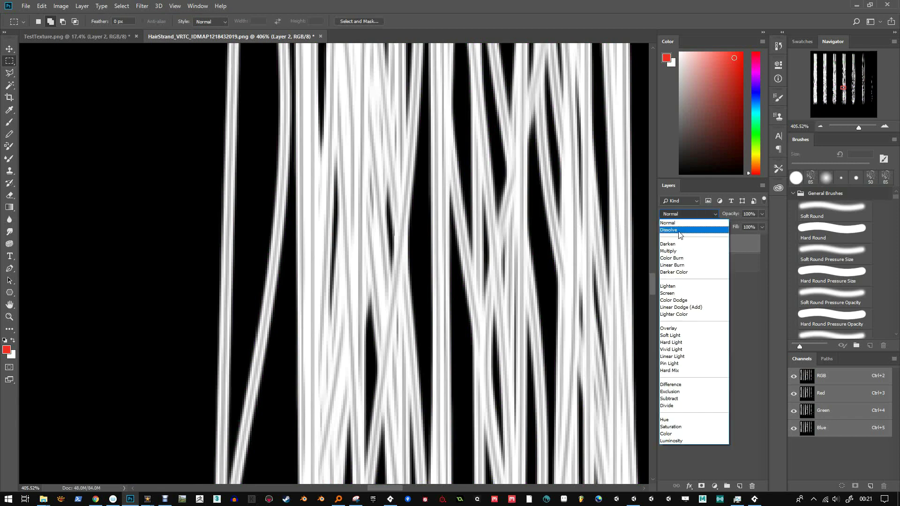
left_click(668, 251)
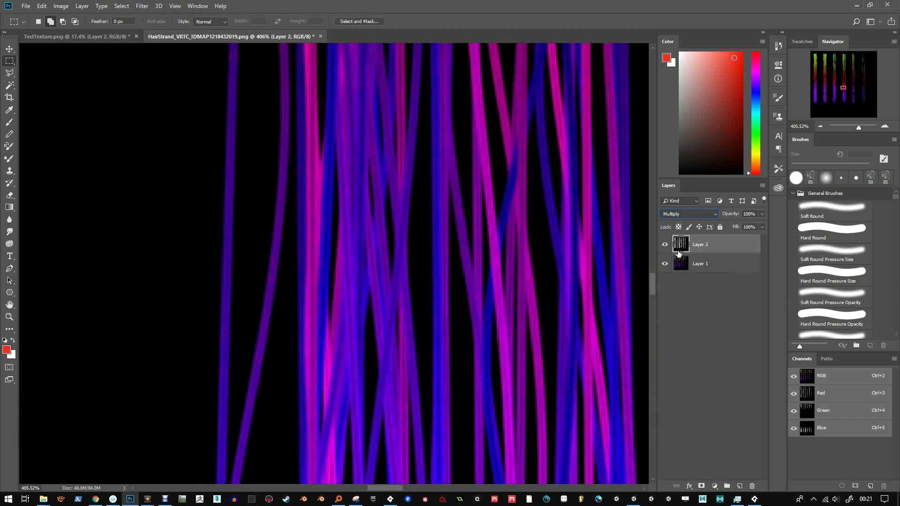
left_click(665, 245)
left_click(665, 245)
left_click(665, 244)
left_click(666, 245)
left_click(665, 244)
left_click(668, 244)
Step: Apply Levels with white input 196 to Layer 2, then return it to Normal blending
key("ctrl+l")
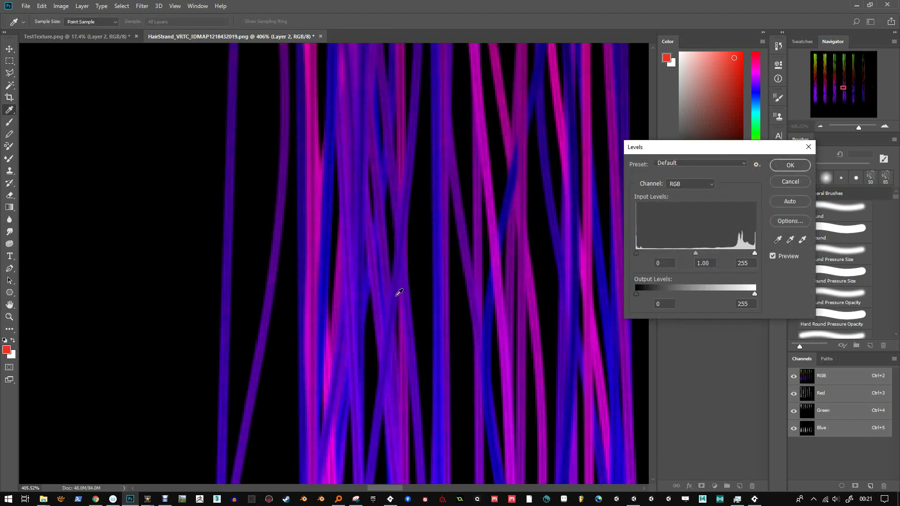
left_click_drag(756, 254, 724, 252)
left_click(790, 165)
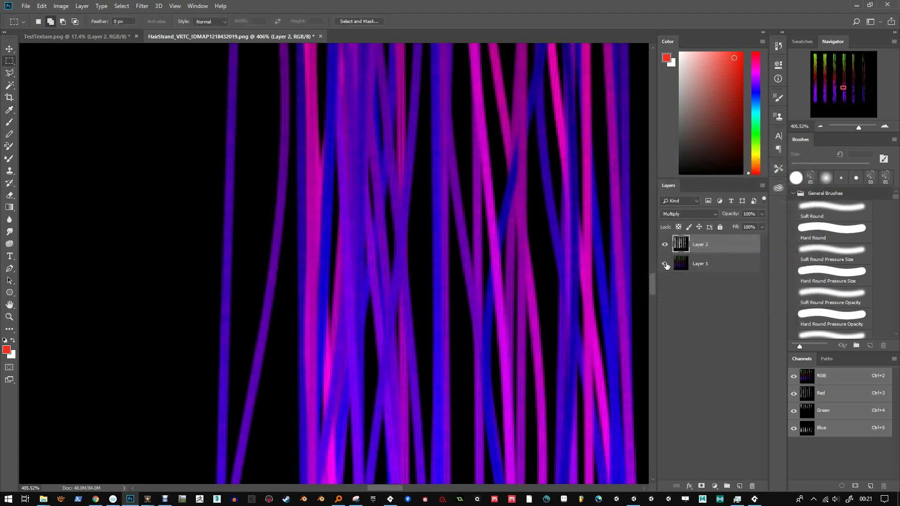
left_click(702, 212)
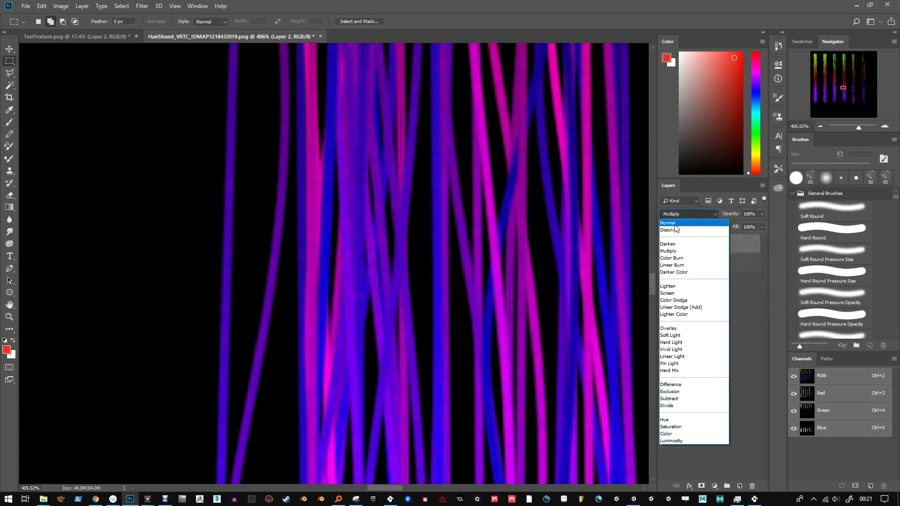
left_click(677, 206)
left_click_drag(860, 129, 848, 126)
Step: Hide Layer 2 and view only Layer 1's Red channel
left_click(680, 264)
left_click(668, 245)
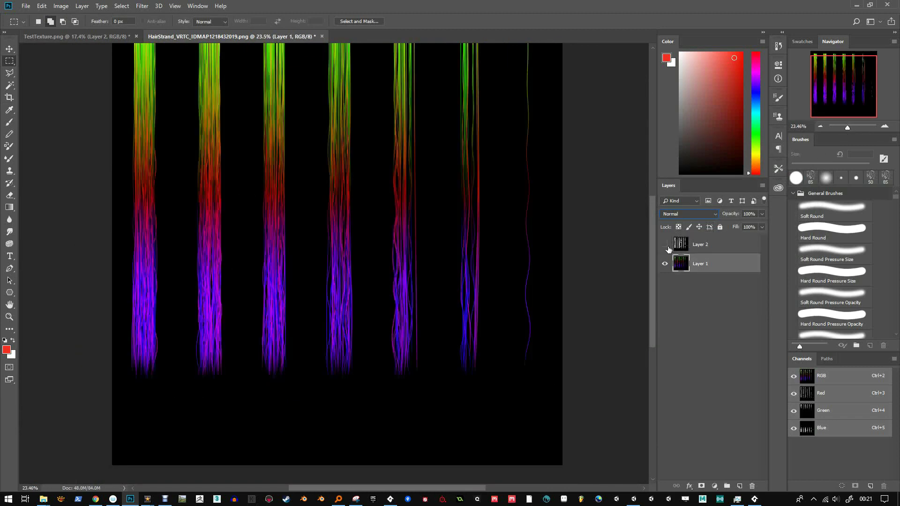
left_click(814, 395)
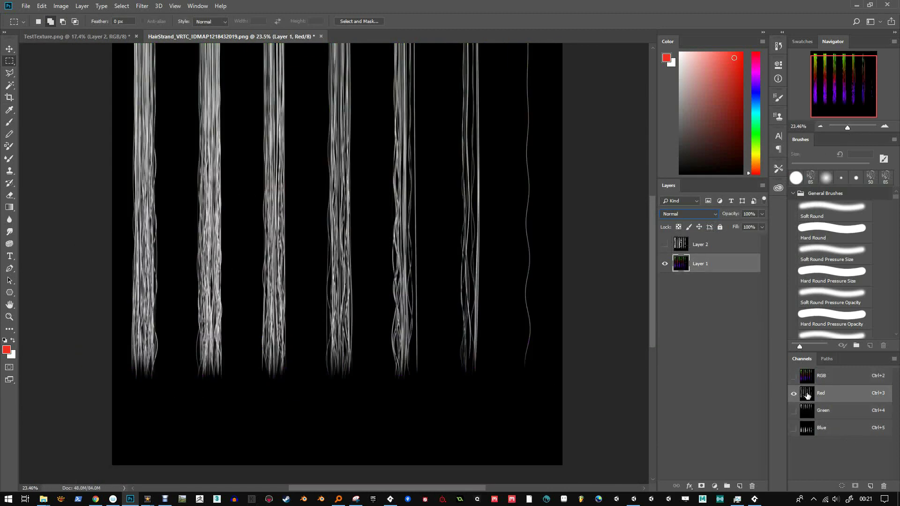
Step: Inspect the Red channel strands up close around the sheet, then switch to the Green channel
left_click_drag(848, 124, 857, 128)
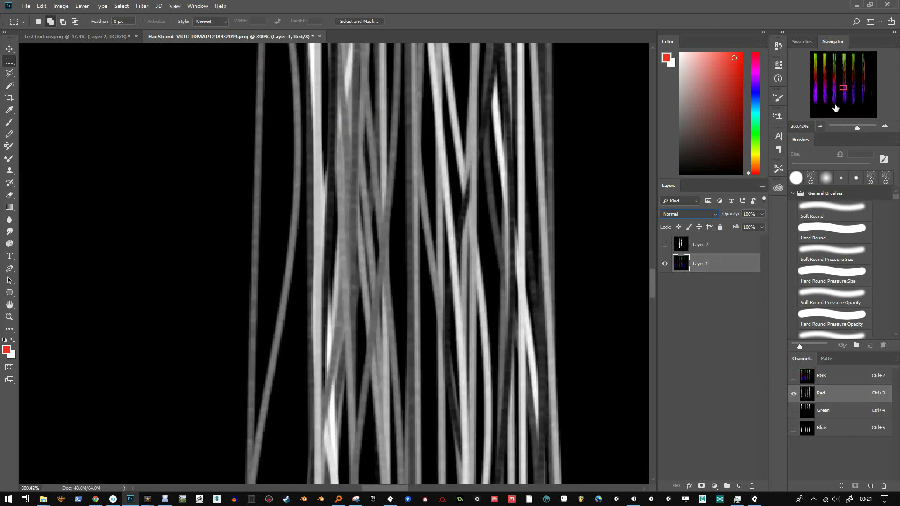
left_click_drag(842, 88, 842, 88)
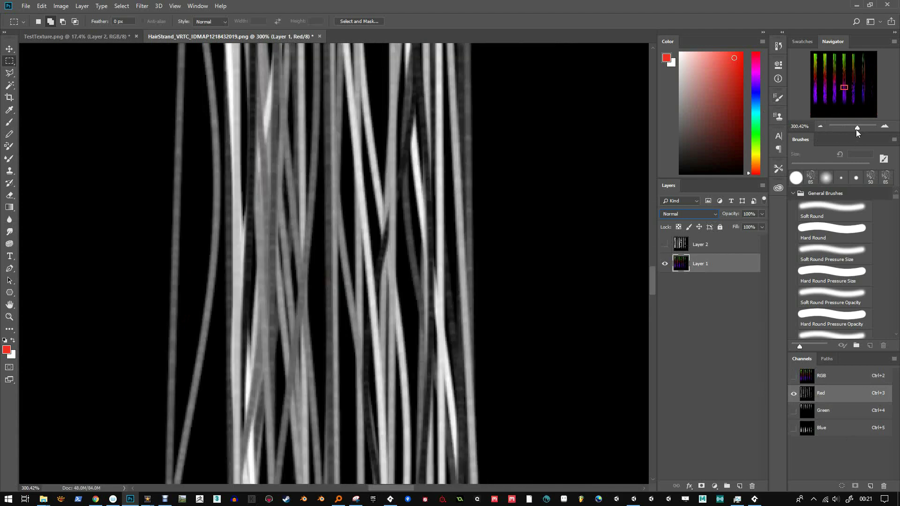
left_click_drag(857, 129, 851, 127)
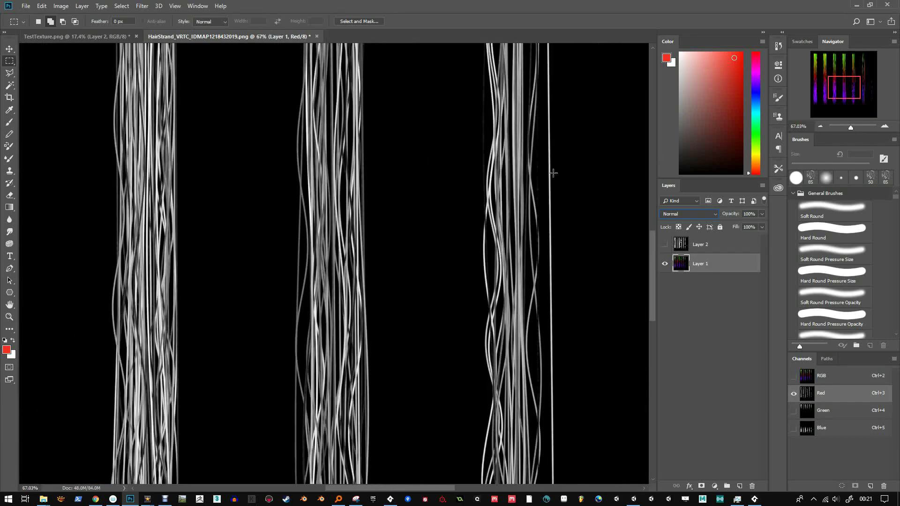
left_click_drag(850, 84, 861, 68)
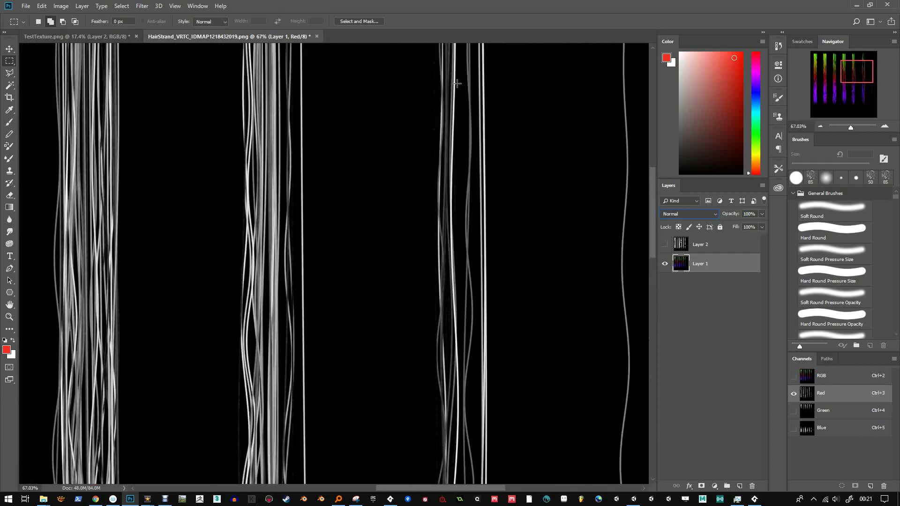
left_click_drag(867, 74, 852, 69)
left_click(814, 412)
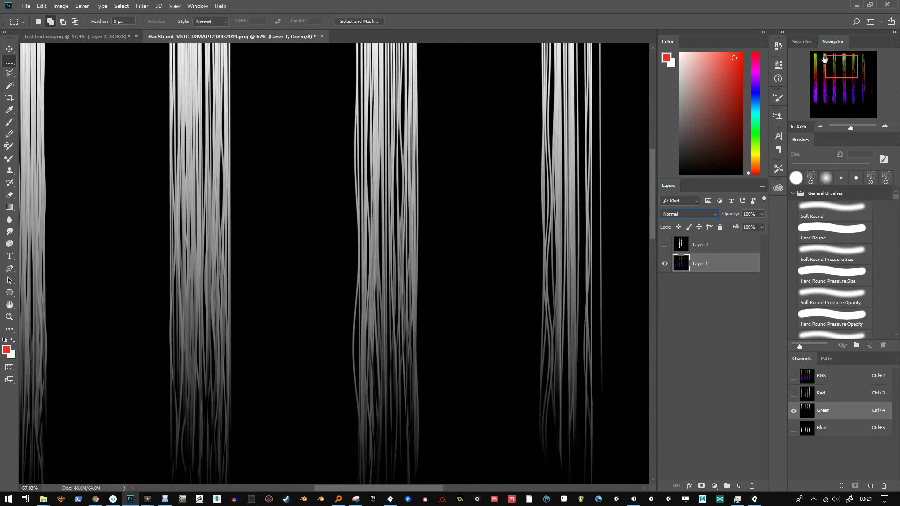
Step: Brighten the Green channel with Levels by lowering its white input point
left_click_drag(850, 126, 847, 130)
key("ctrl+l")
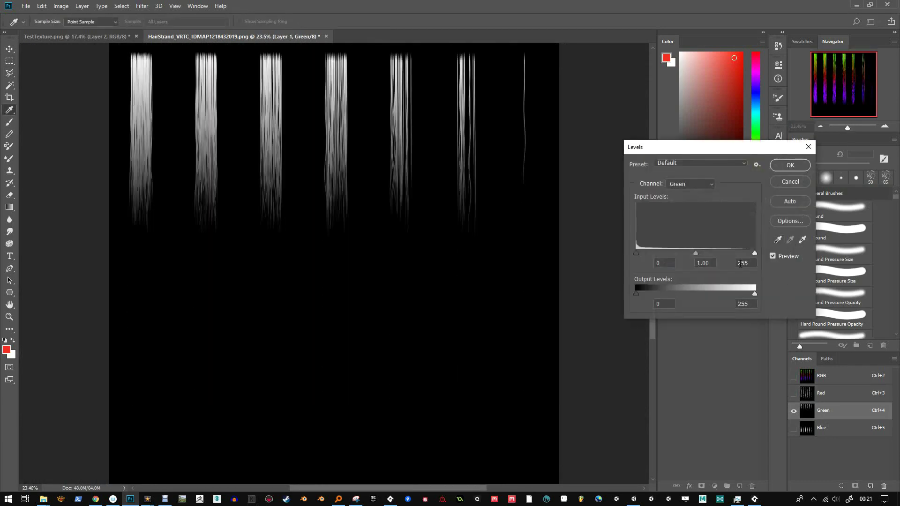
left_click_drag(755, 253, 718, 252)
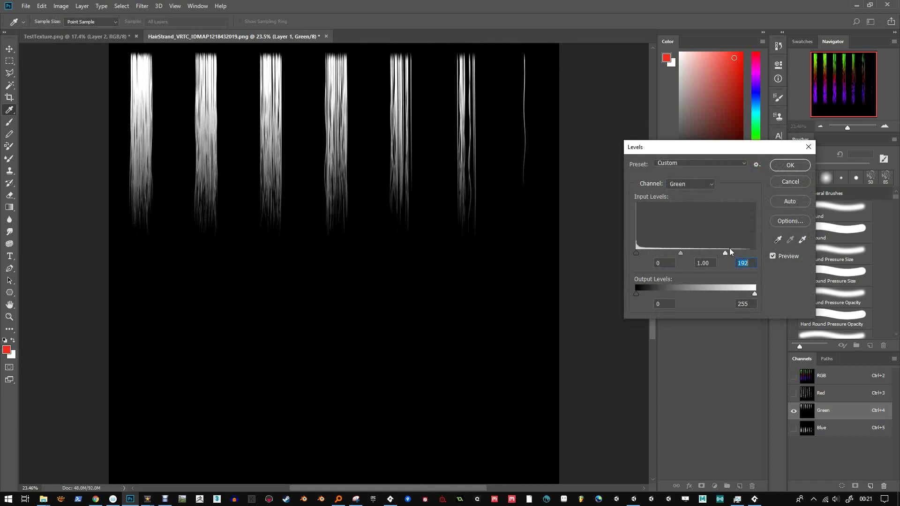
left_click(791, 183)
key("m")
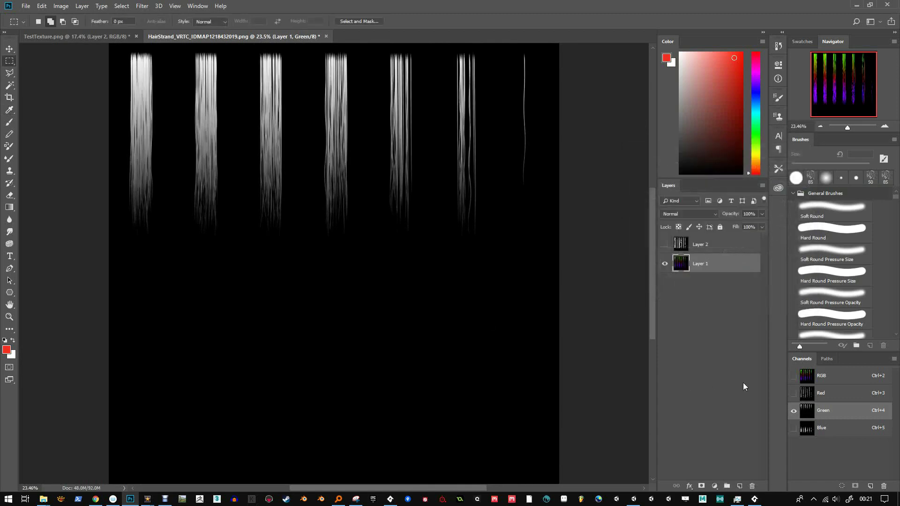
Step: Brighten the Blue channel with Levels white input 181, then return to the RGB view
left_click(807, 429)
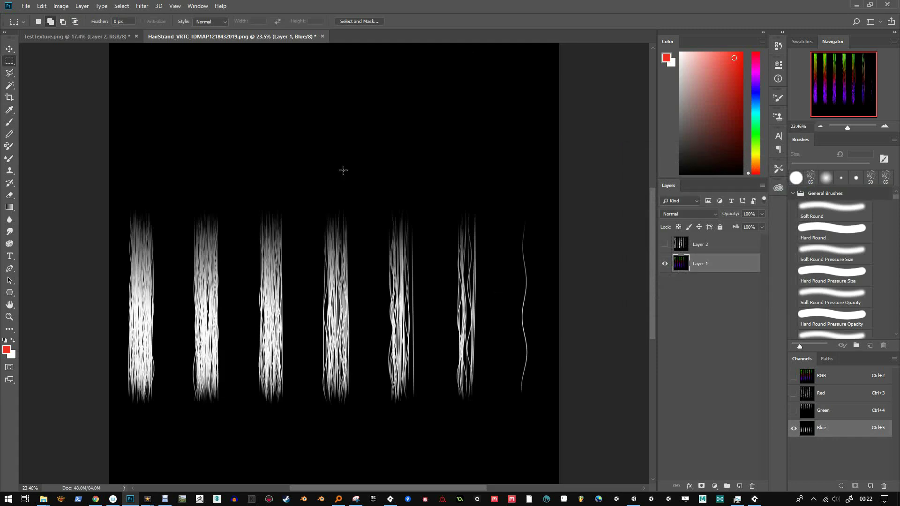
key("ctrl+l")
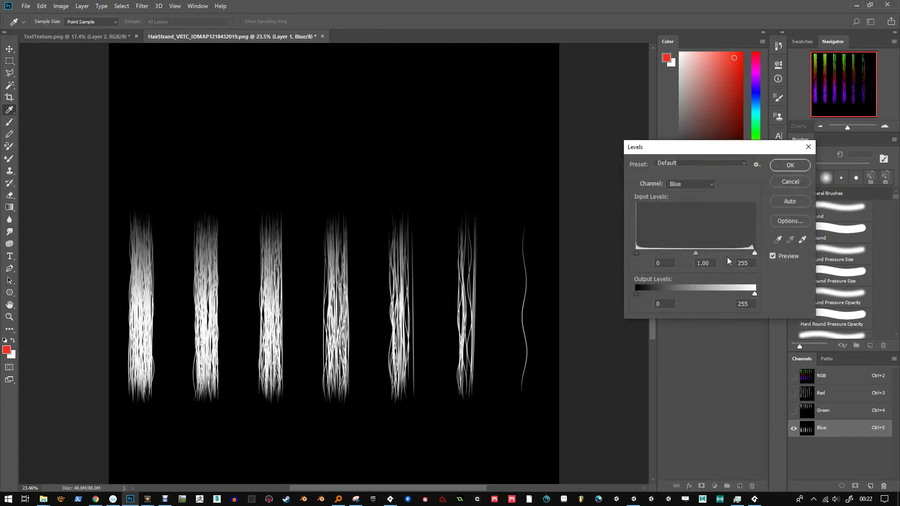
left_click_drag(753, 252, 721, 255)
left_click(783, 166)
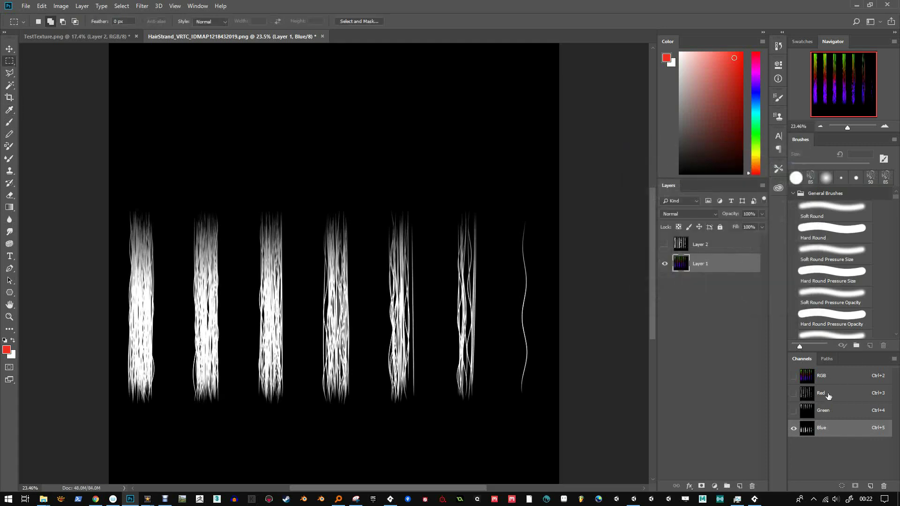
left_click(810, 377)
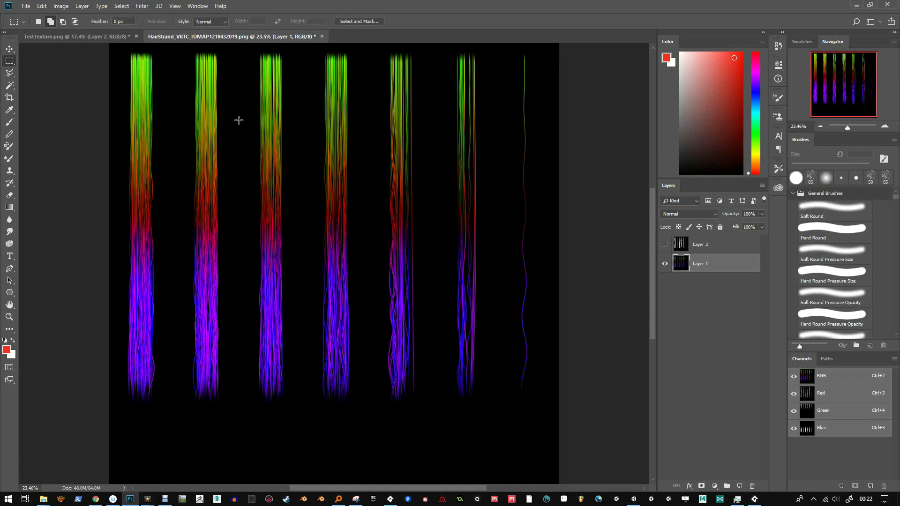
Step: Toggle Layer 1 and Layer 2 visibility to compare the white strands with the coloured layer
left_click(669, 248)
left_click(666, 260)
left_click(666, 264)
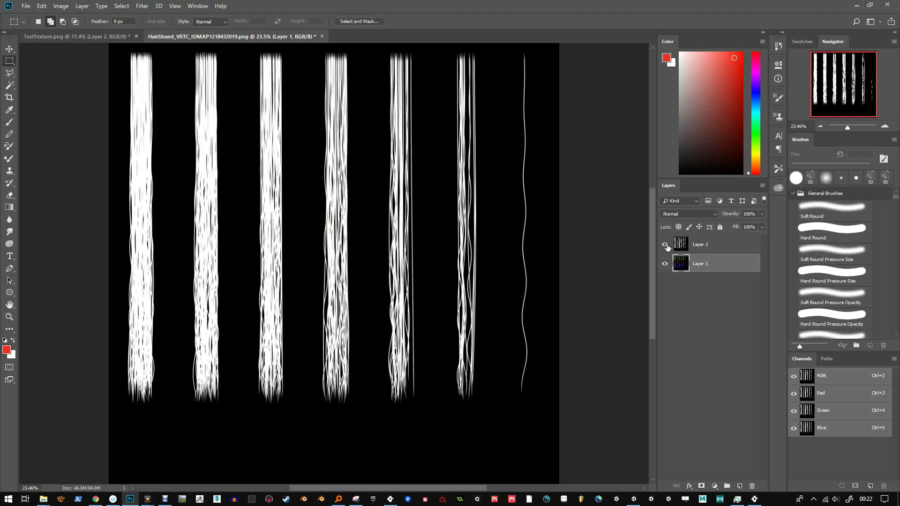
left_click(665, 244)
left_click(665, 264)
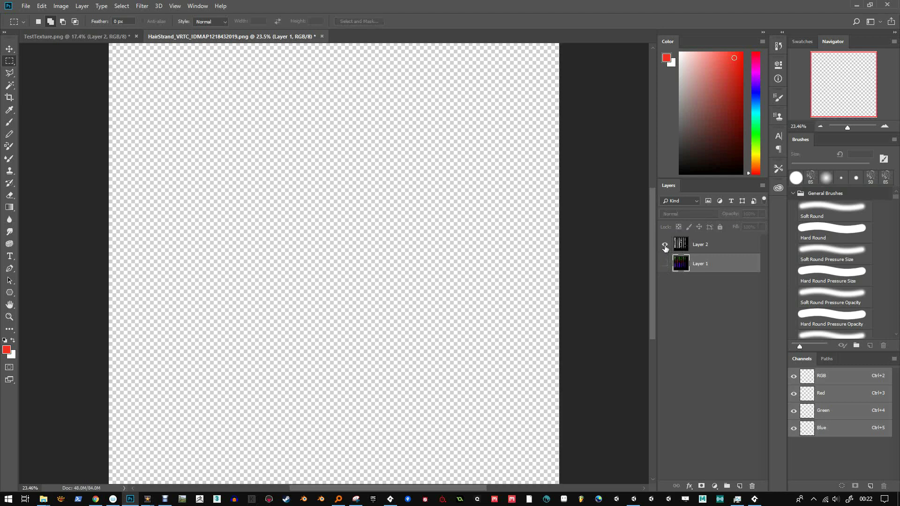
Step: Turn both layers back on and switch to the TestTexture.png document
left_click(666, 247)
left_click(664, 264)
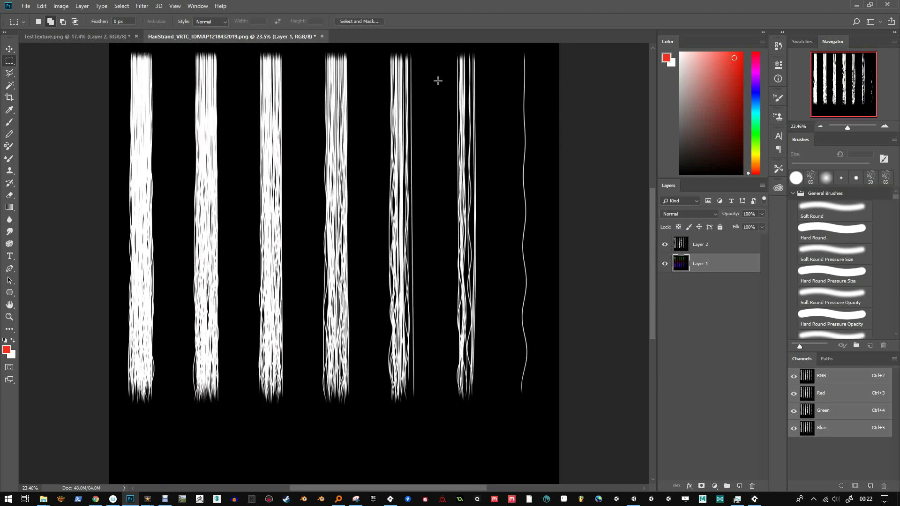
left_click(98, 37)
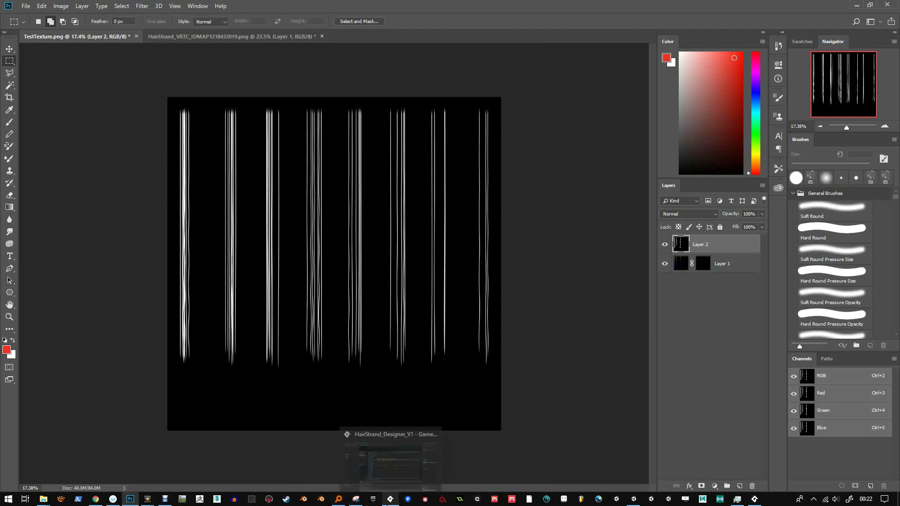
Step: Switch to GameMaker Studio 2 and raise the running HairStrand Designer window
left_click(390, 499)
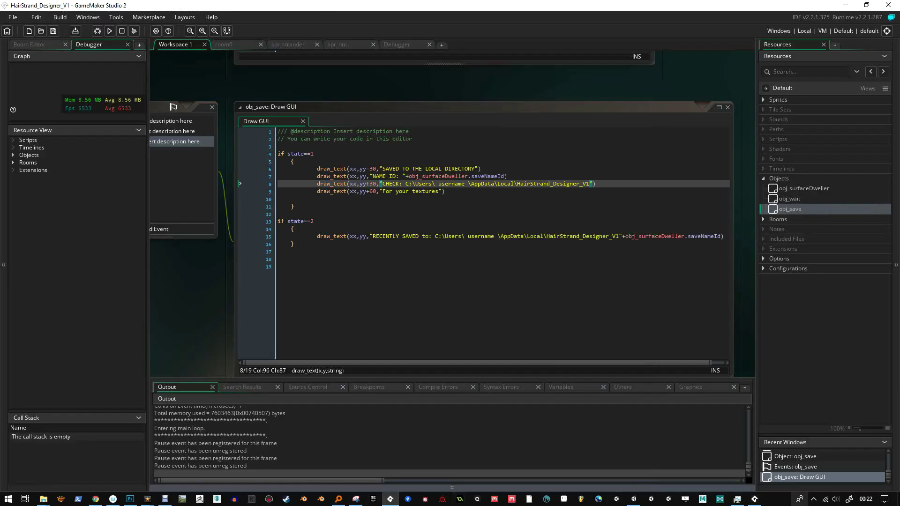
left_click(755, 499)
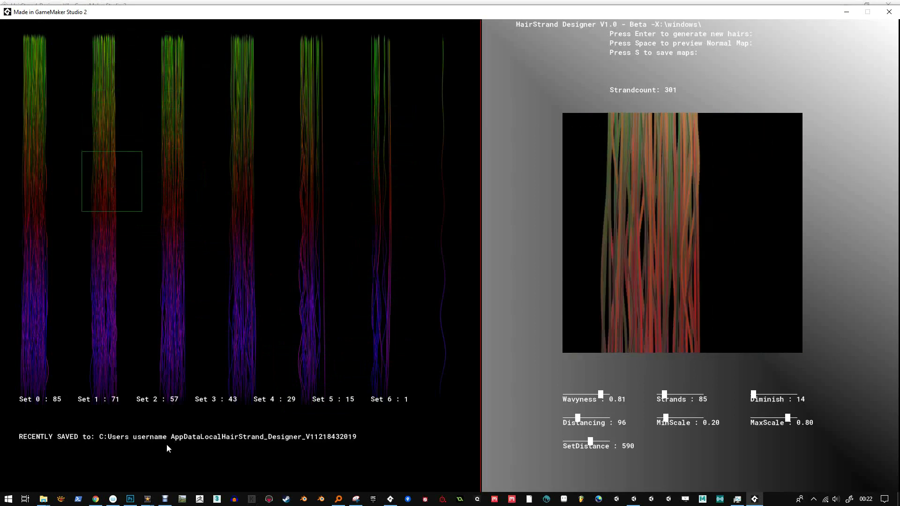
mouse_move(170, 499)
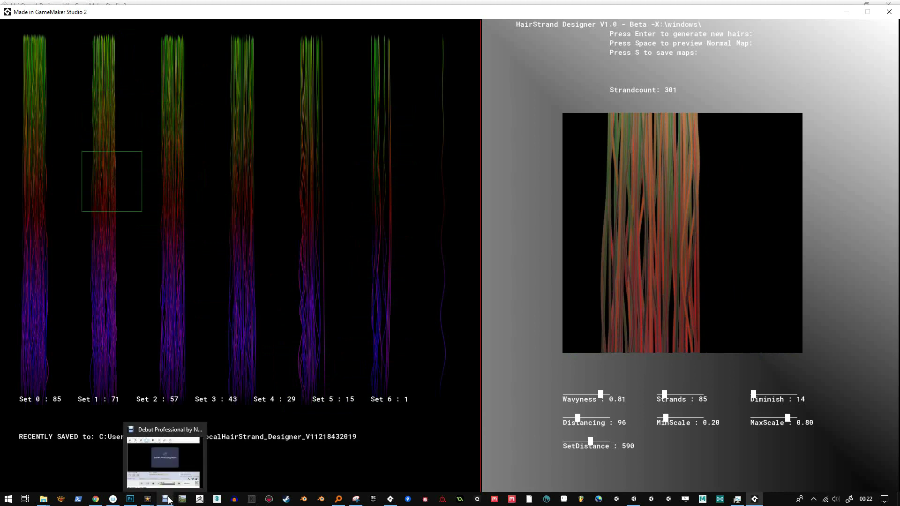